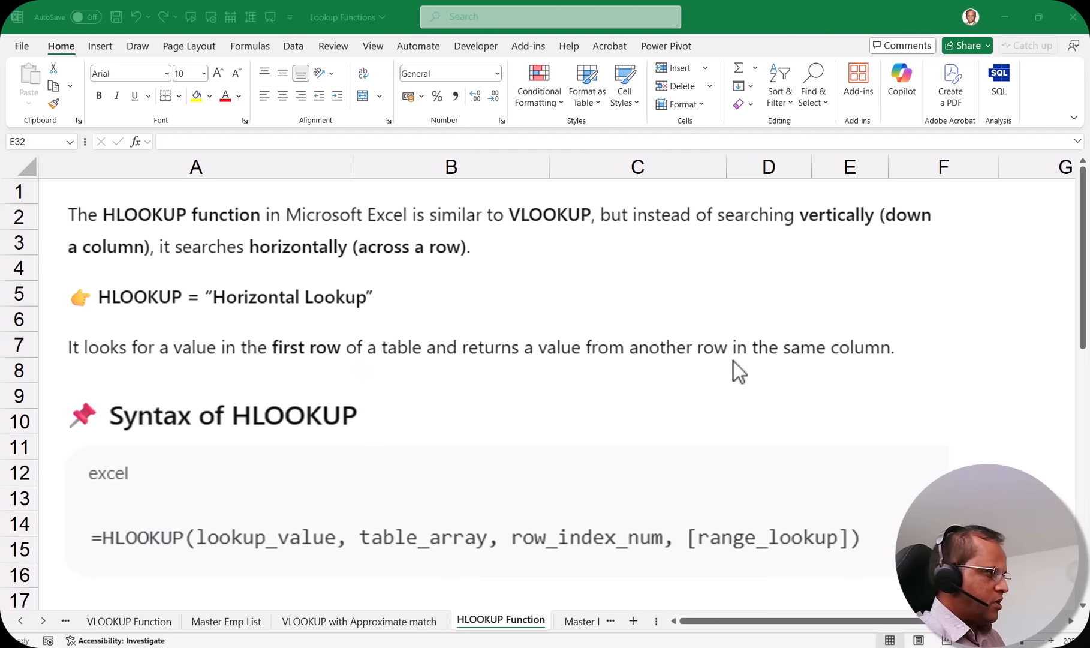
# Read through the HLOOKUP syntax and argument notes down to the Inventory Status Check table.
pyautogui.scroll(-2, 537, 402)
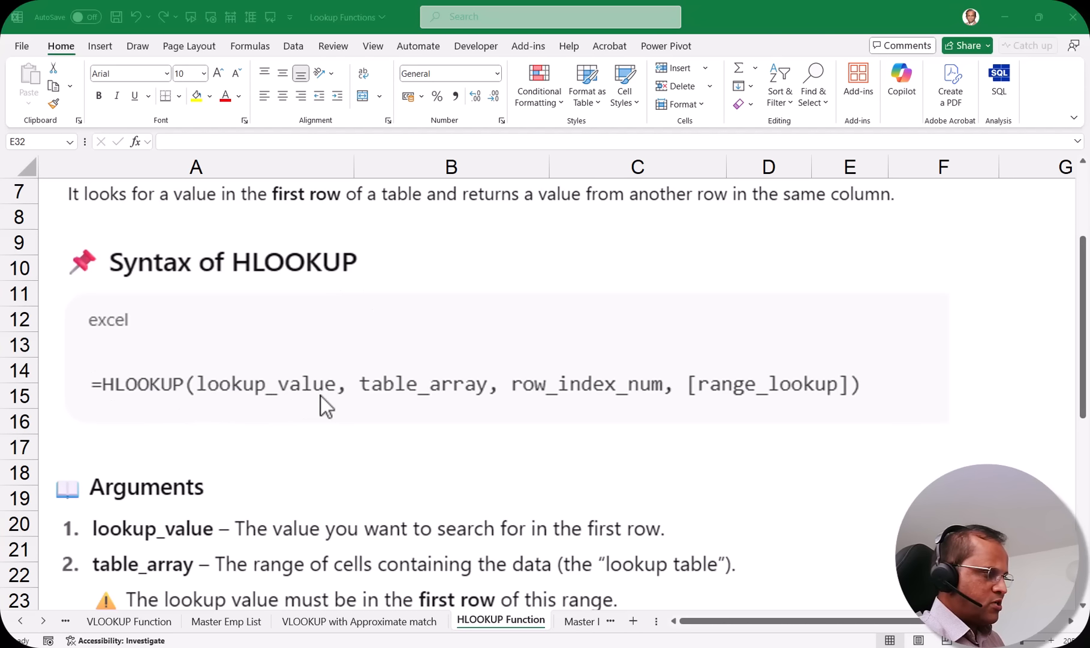
pyautogui.scroll(-1, 321, 396)
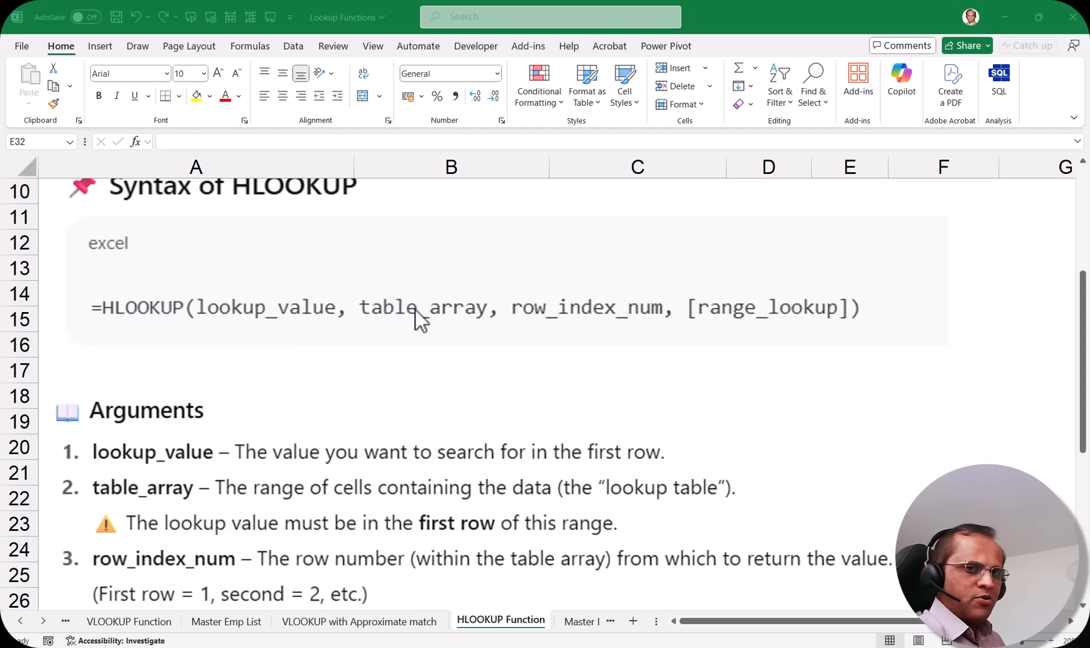
pyautogui.scroll(-2, 324, 503)
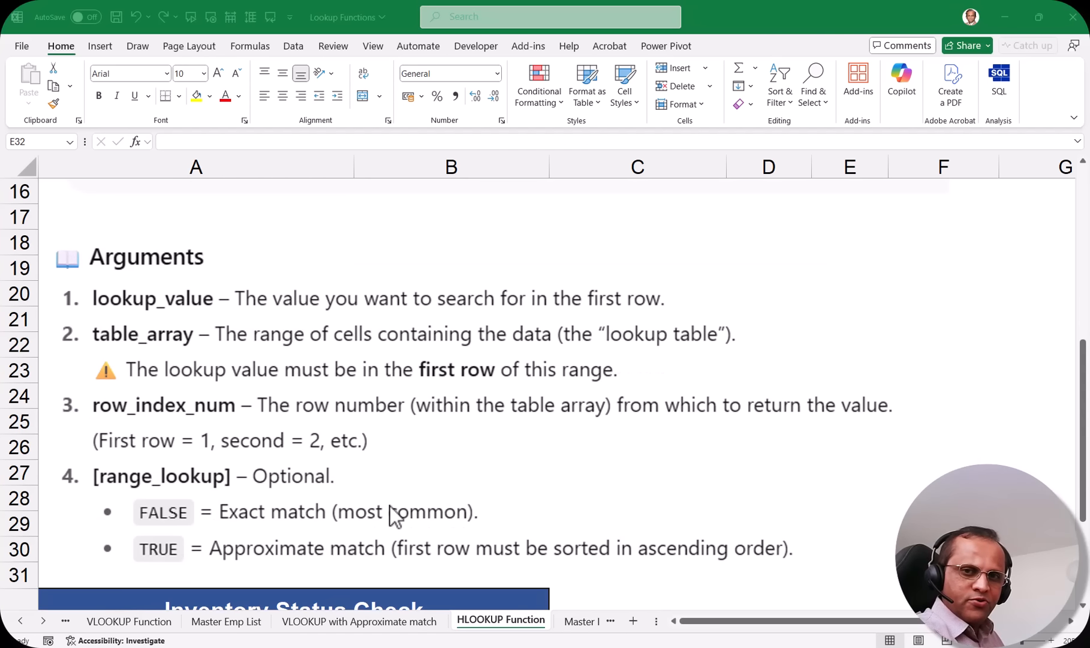
pyautogui.scroll(1, 372, 347)
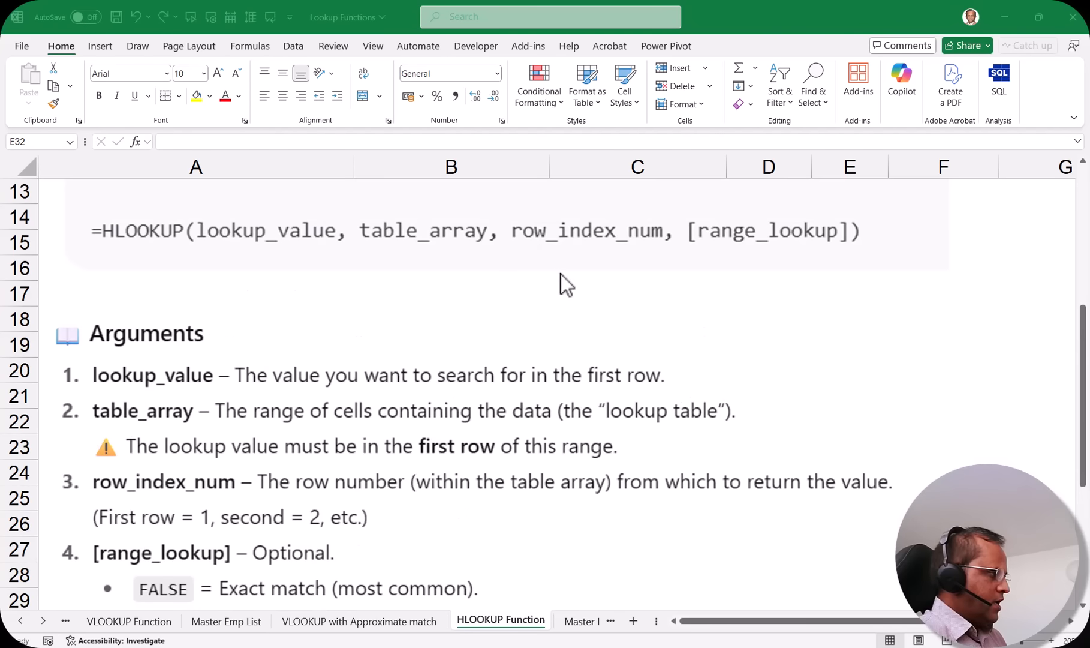
pyautogui.scroll(2, 563, 300)
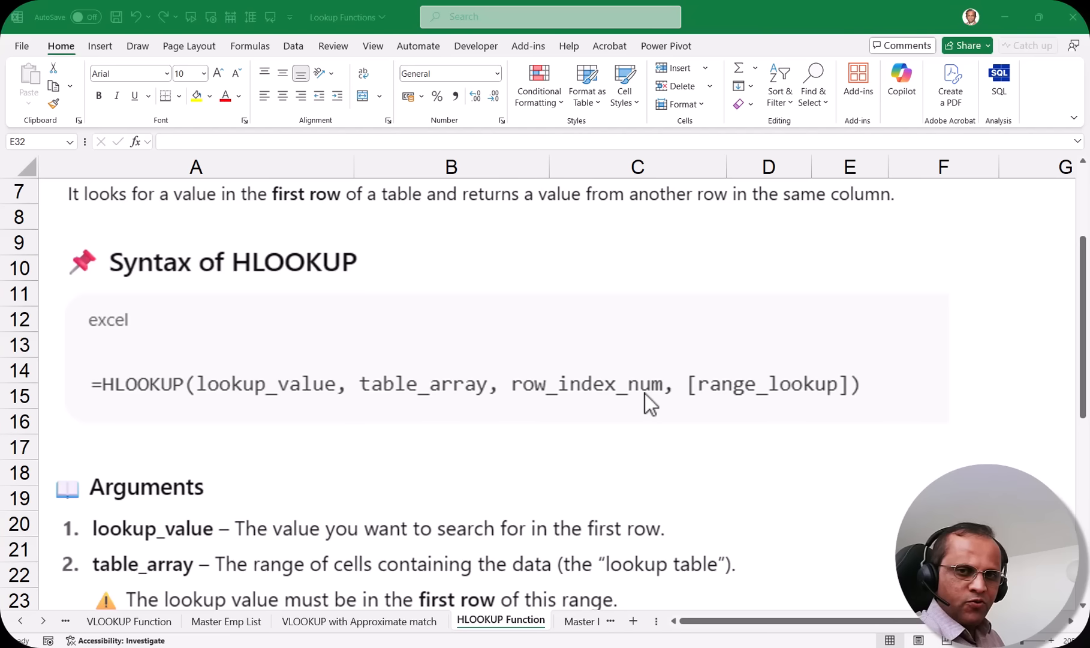
pyautogui.scroll(-3, 570, 426)
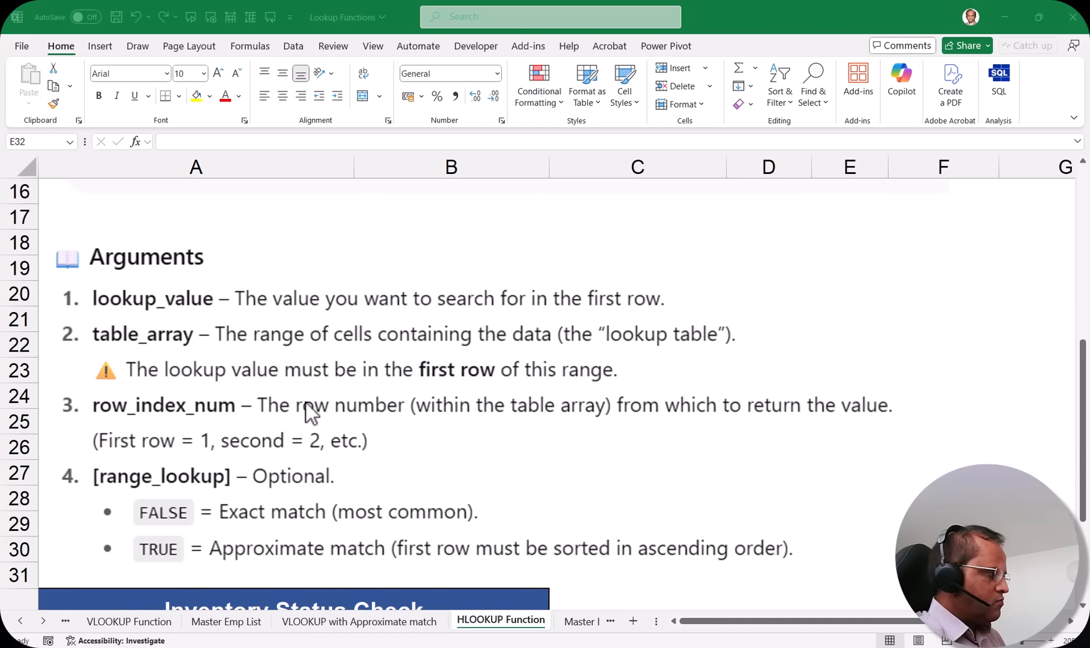
pyautogui.scroll(1, 487, 413)
pyautogui.scroll(1, 721, 319)
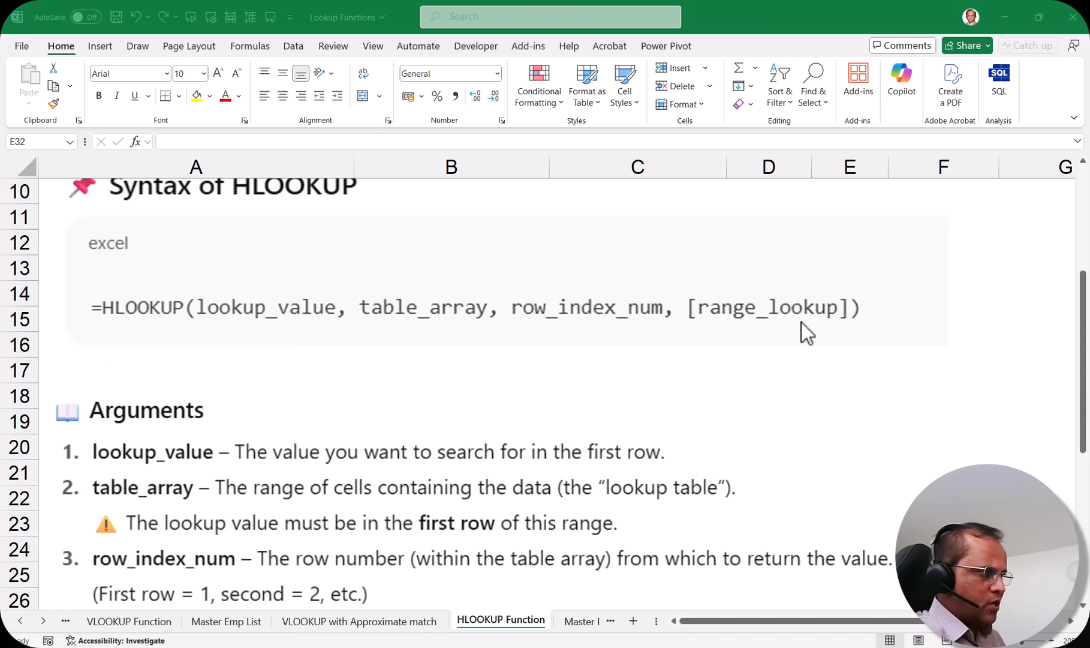
pyautogui.scroll(-4, 803, 324)
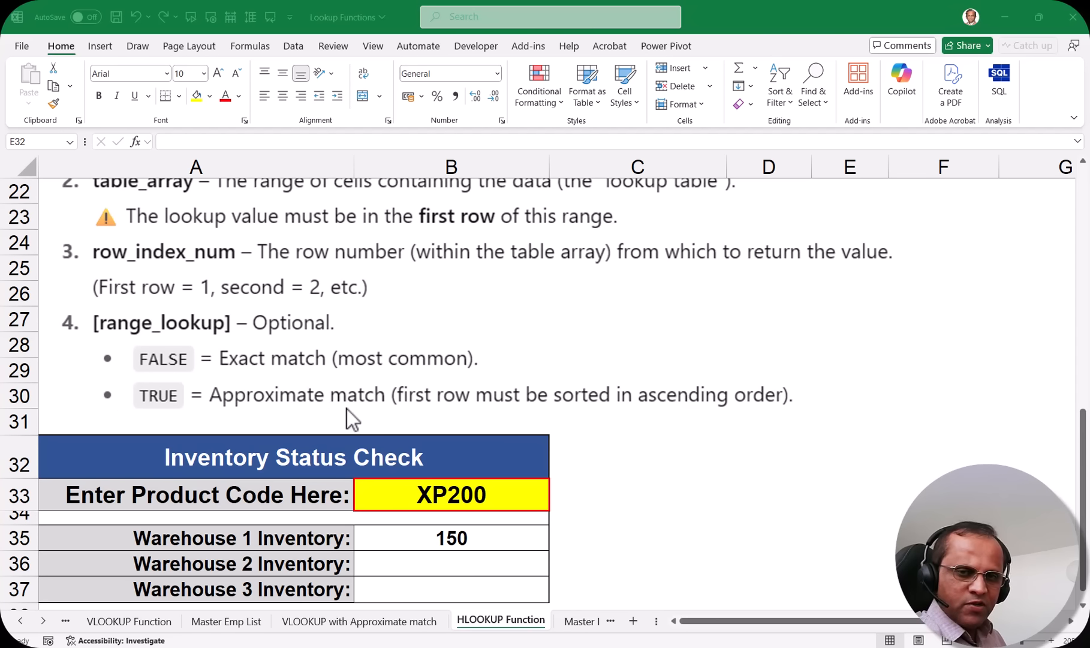
pyautogui.scroll(-2, 344, 408)
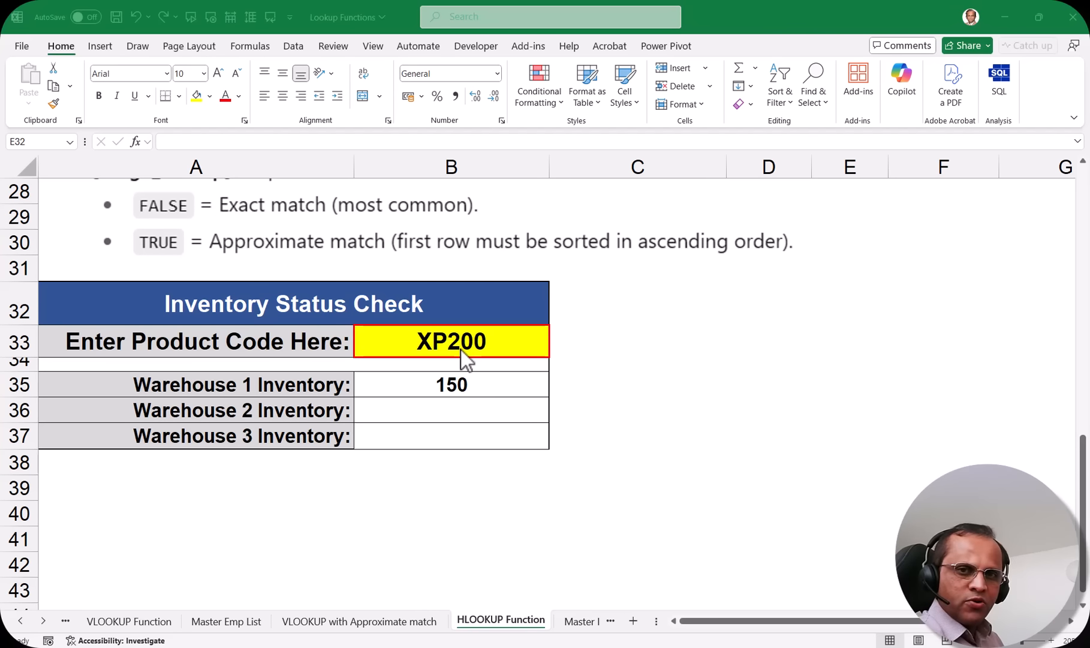
# Inspect the existing HLOOKUP formula for Warehouse 1 Inventory in B35 and the empty Warehouse 2 Inventory cell B36.
pyautogui.click(429, 378)
pyautogui.click(429, 382)
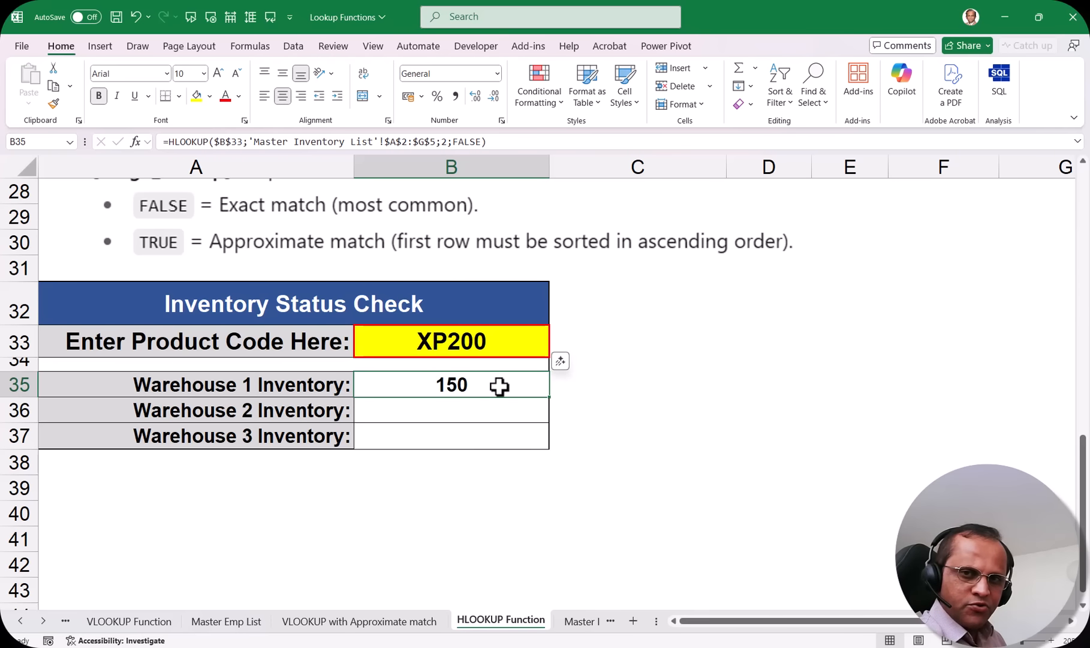
pyautogui.click(429, 408)
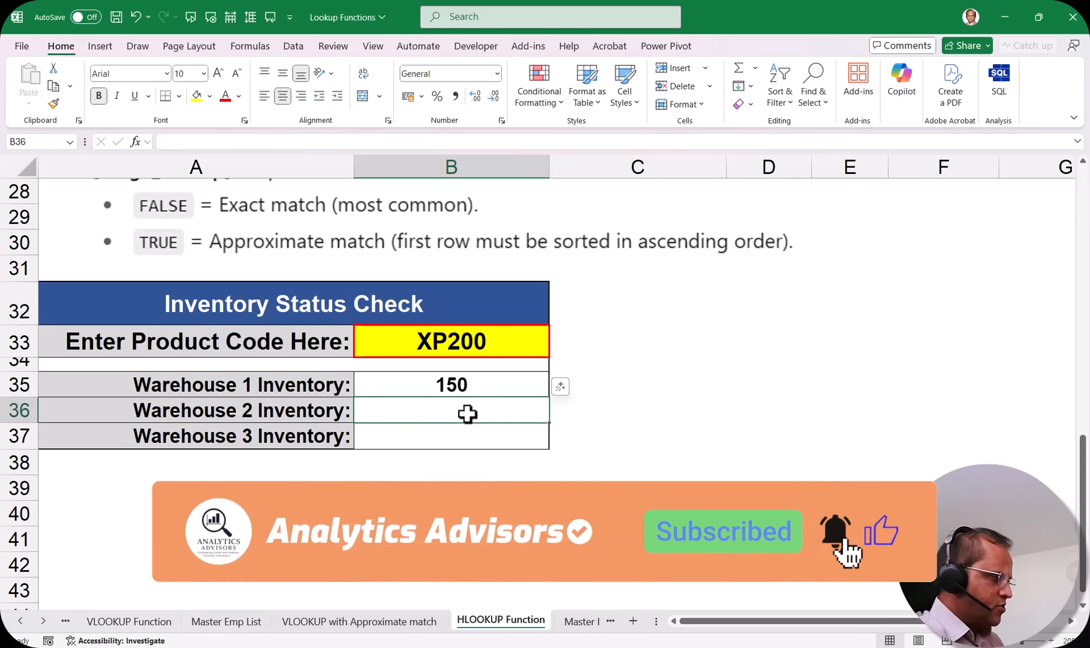
# Examine the XP200 quantities for each warehouse on the Master Inventory List sheet against the Inventory Status Check table on the HLOOKUP Function sheet.
pyautogui.click(581, 622)
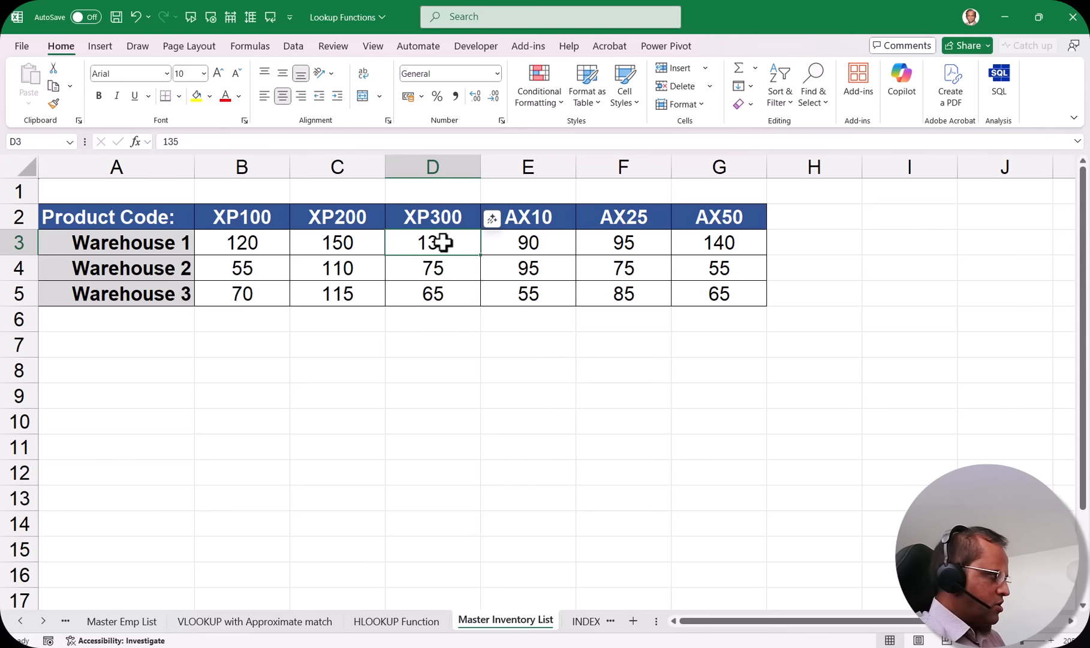
pyautogui.click(357, 219)
pyautogui.click(339, 167)
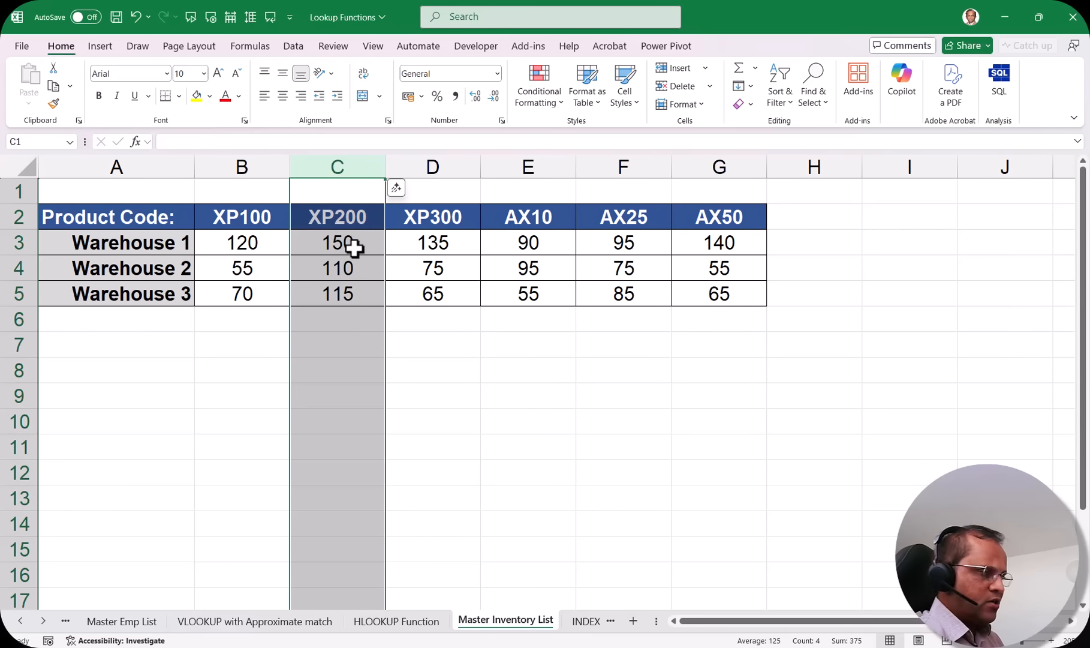
pyautogui.click(408, 622)
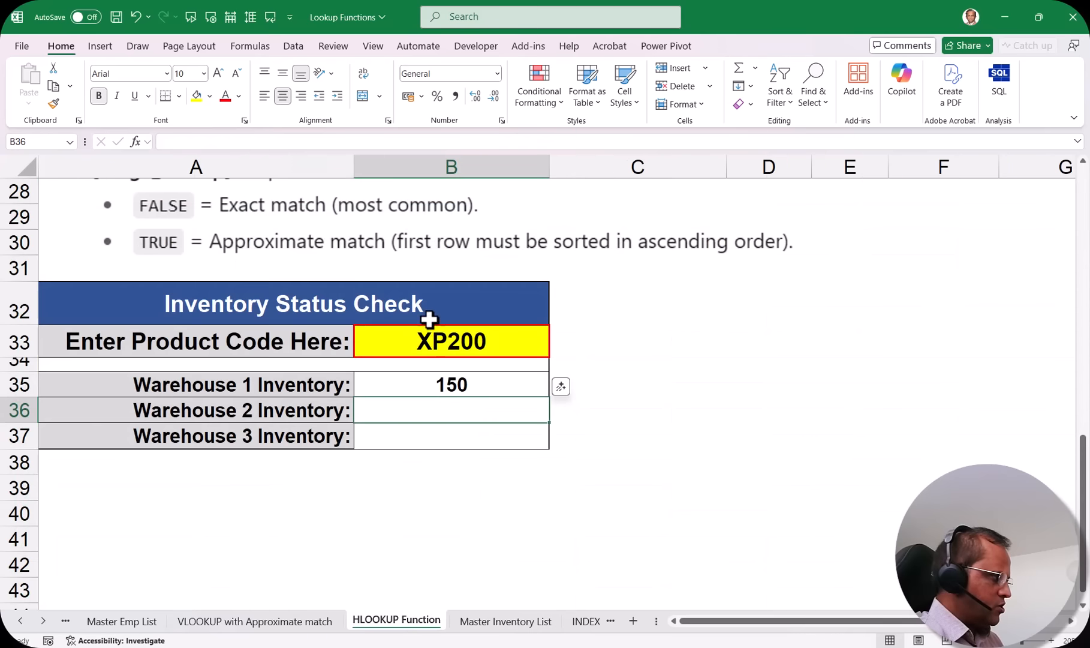
pyautogui.press('Up')
pyautogui.click(433, 416)
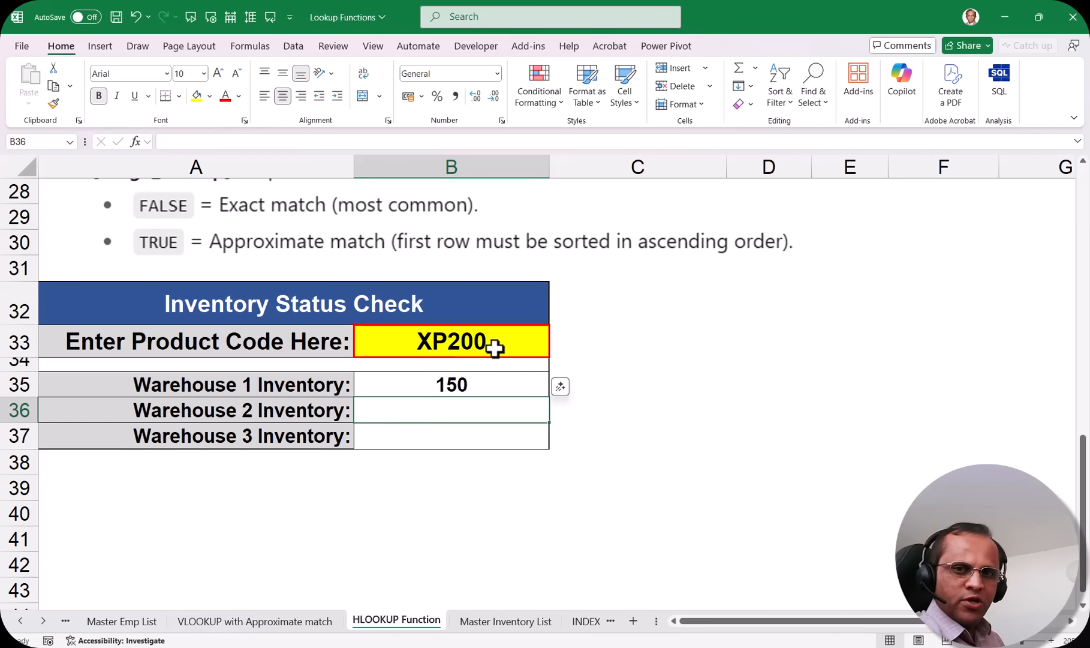
pyautogui.click(505, 622)
pyautogui.click(329, 270)
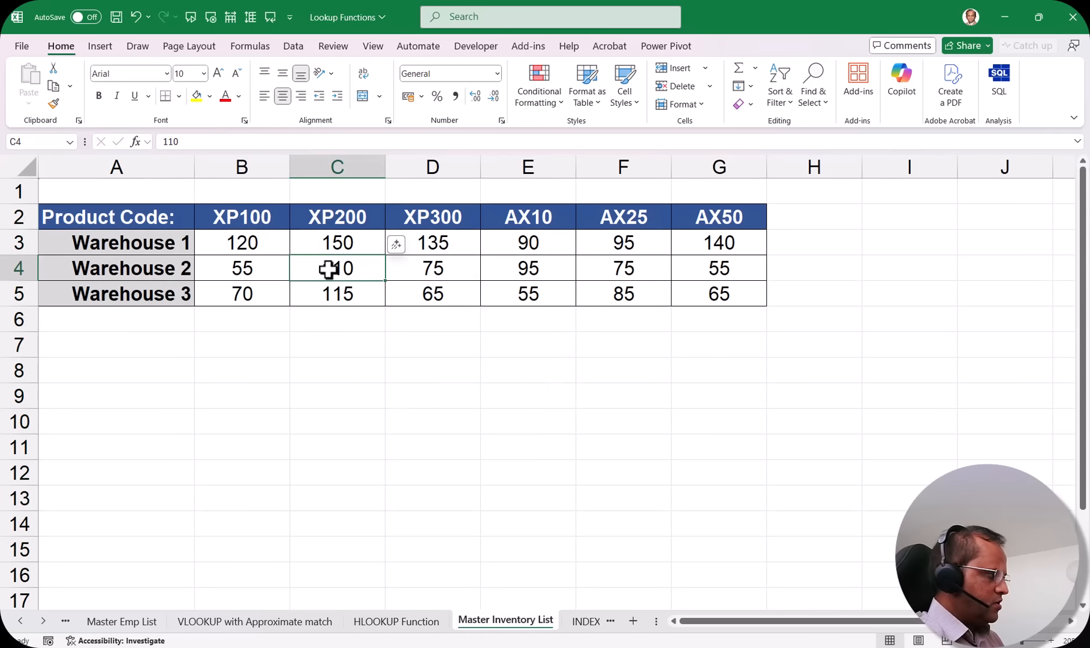
pyautogui.click(317, 292)
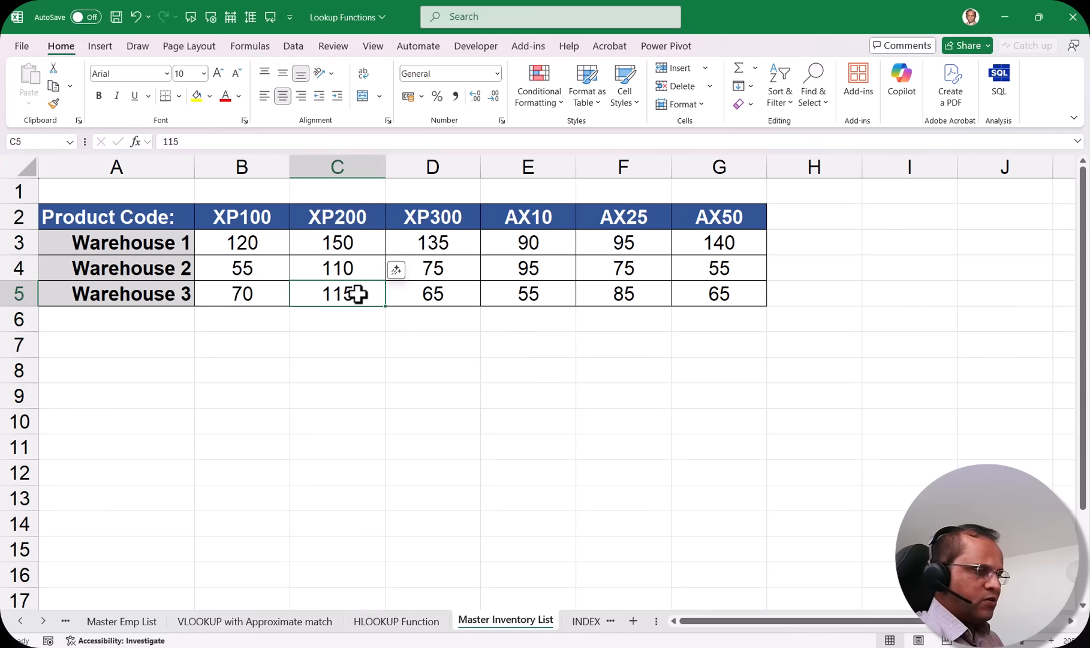
pyautogui.click(414, 621)
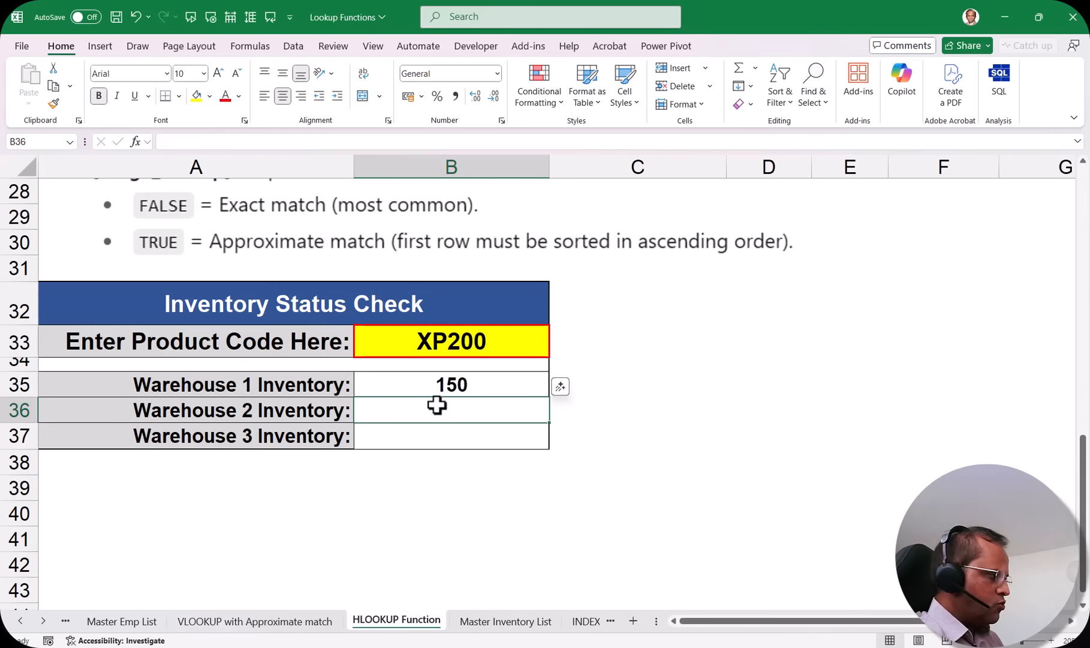
pyautogui.click(492, 622)
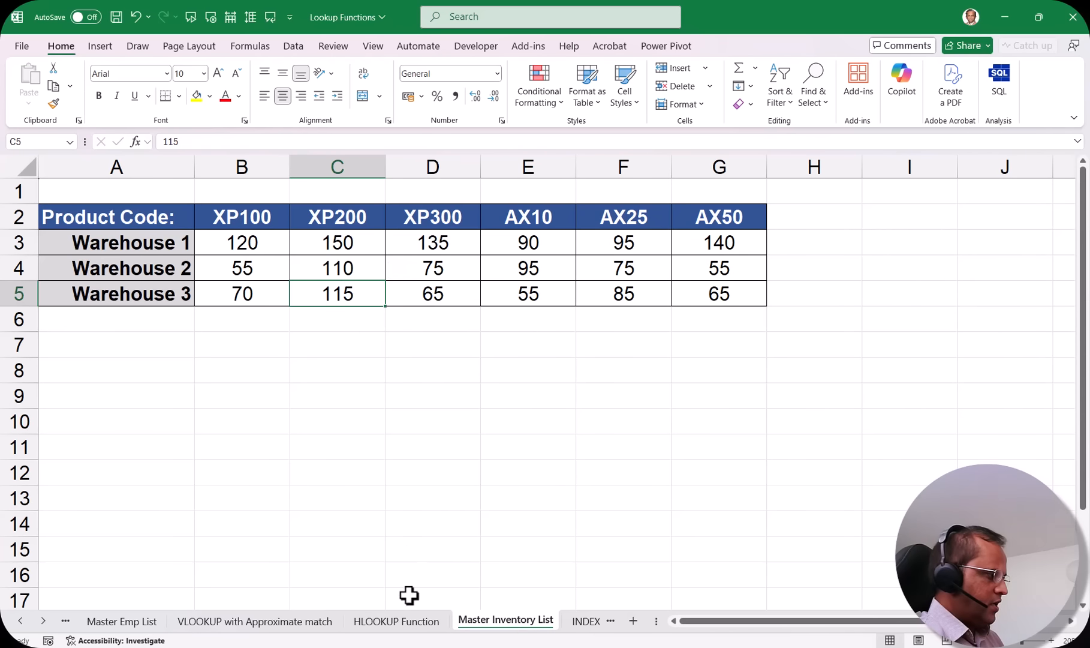
pyautogui.click(403, 621)
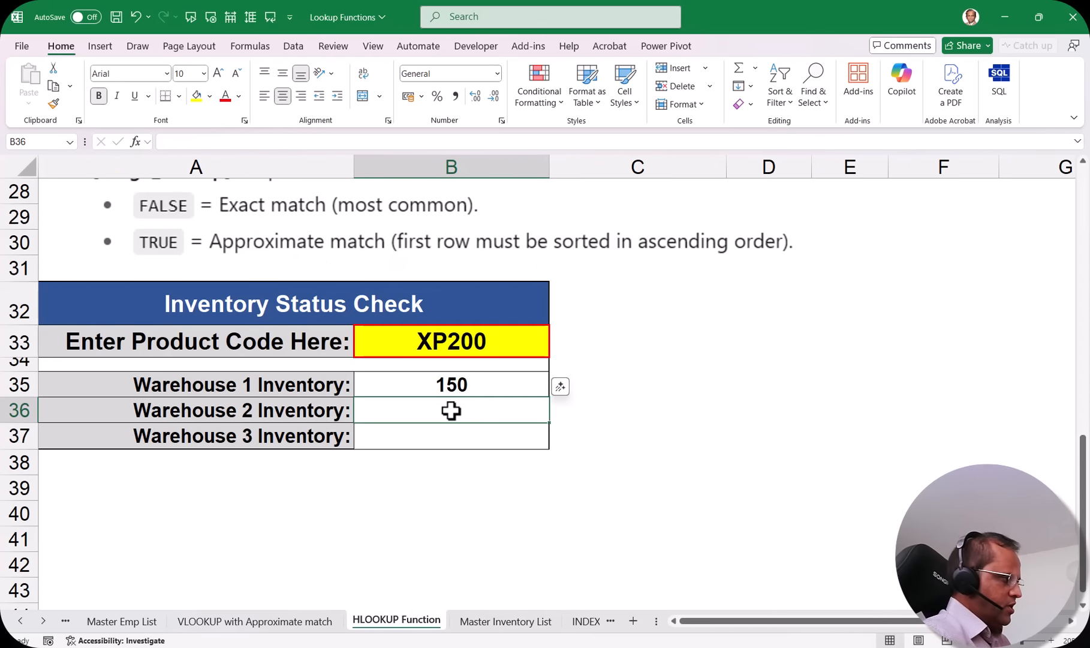
# Start an HLOOKUP formula for Warehouse 2 Inventory in B36 and set its lookup value to product code cell B33 in Function Arguments.
pyautogui.write('=')
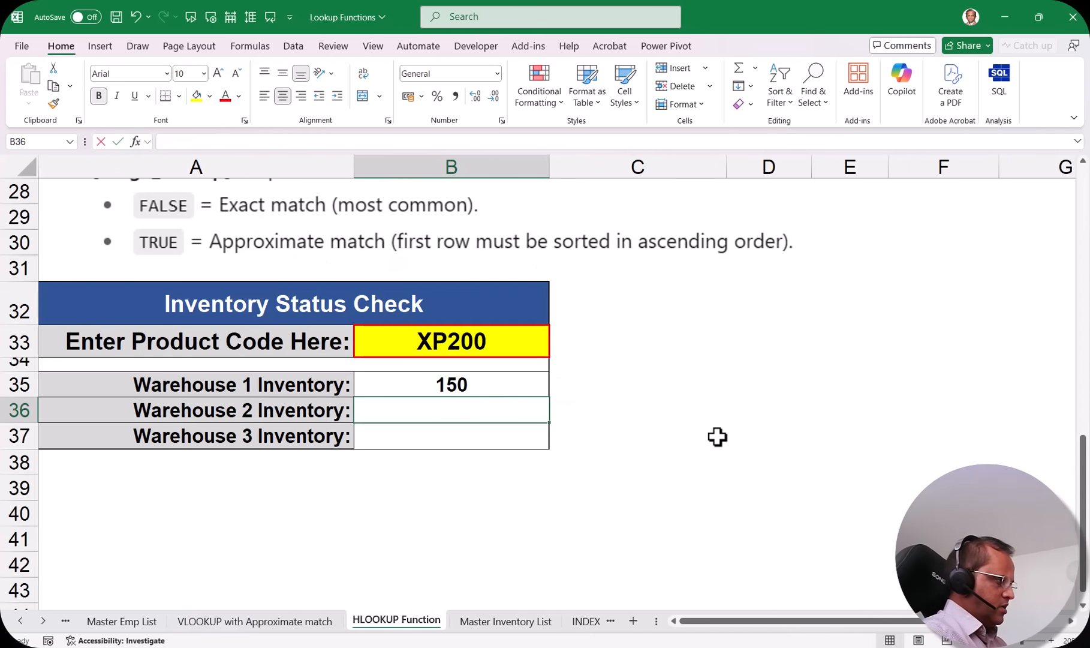
pyautogui.write('hl')
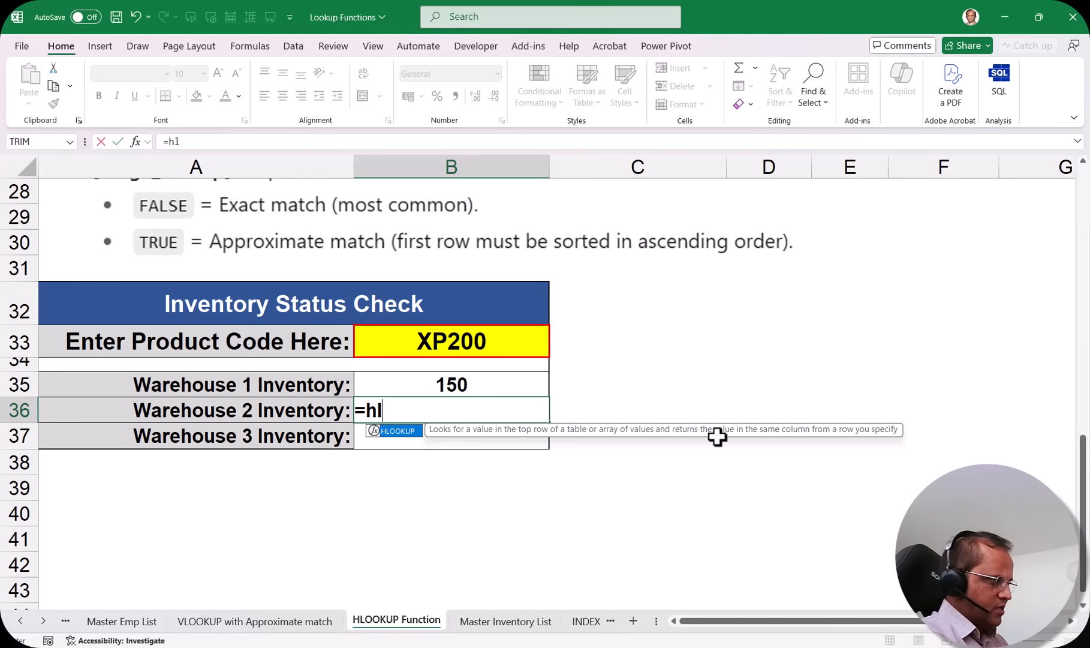
pyautogui.press('Tab')
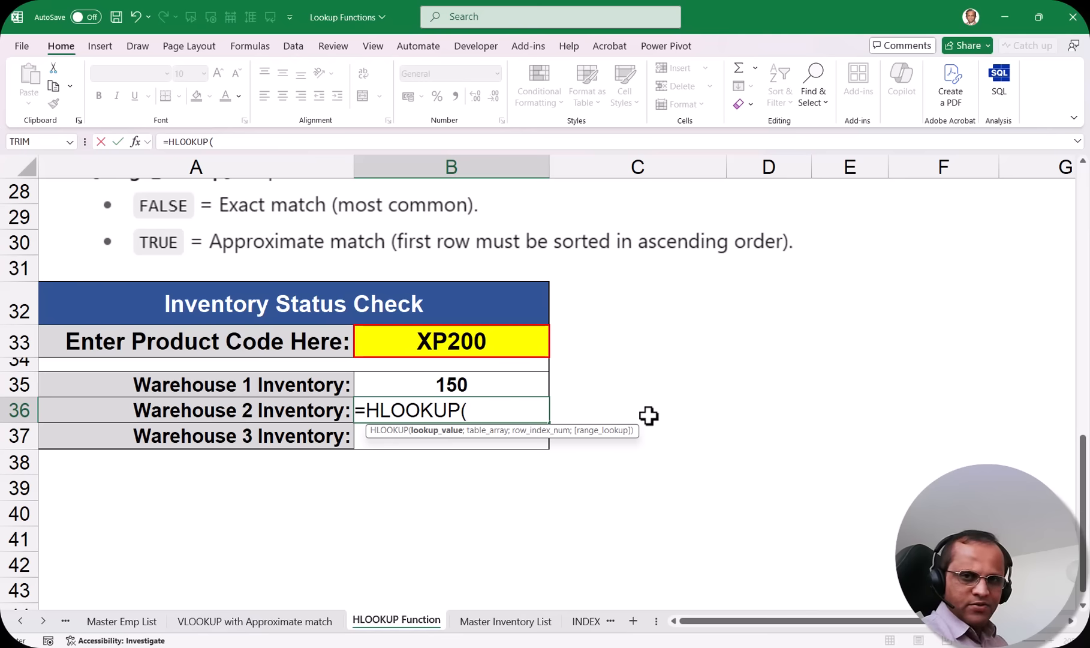
pyautogui.click(138, 144)
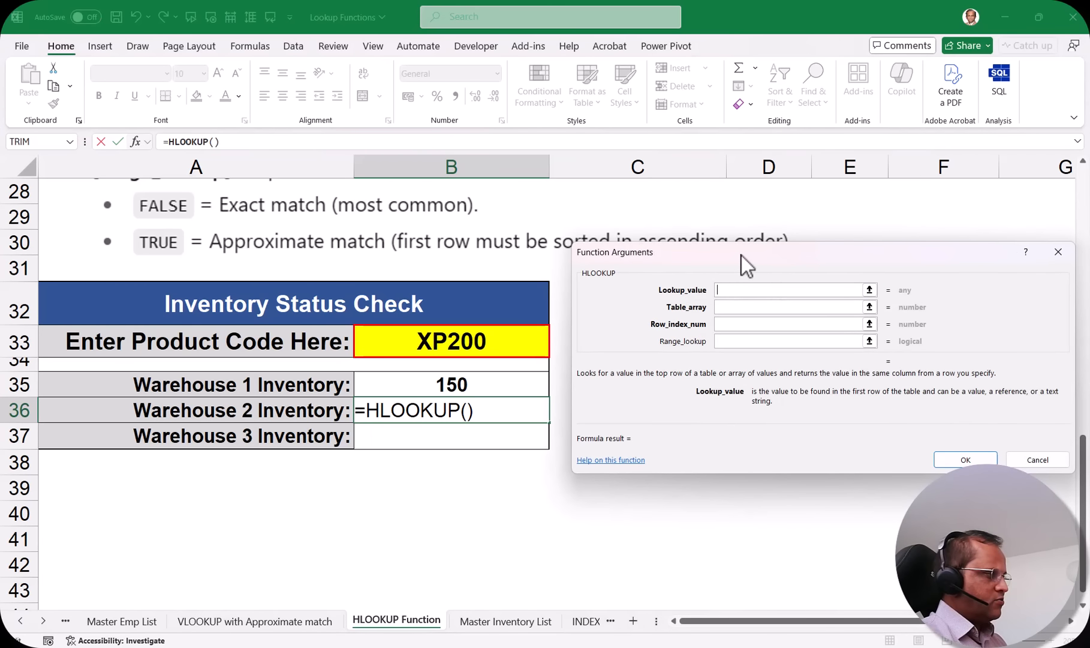
pyautogui.moveTo(742, 255); pyautogui.dragTo(684, 275)
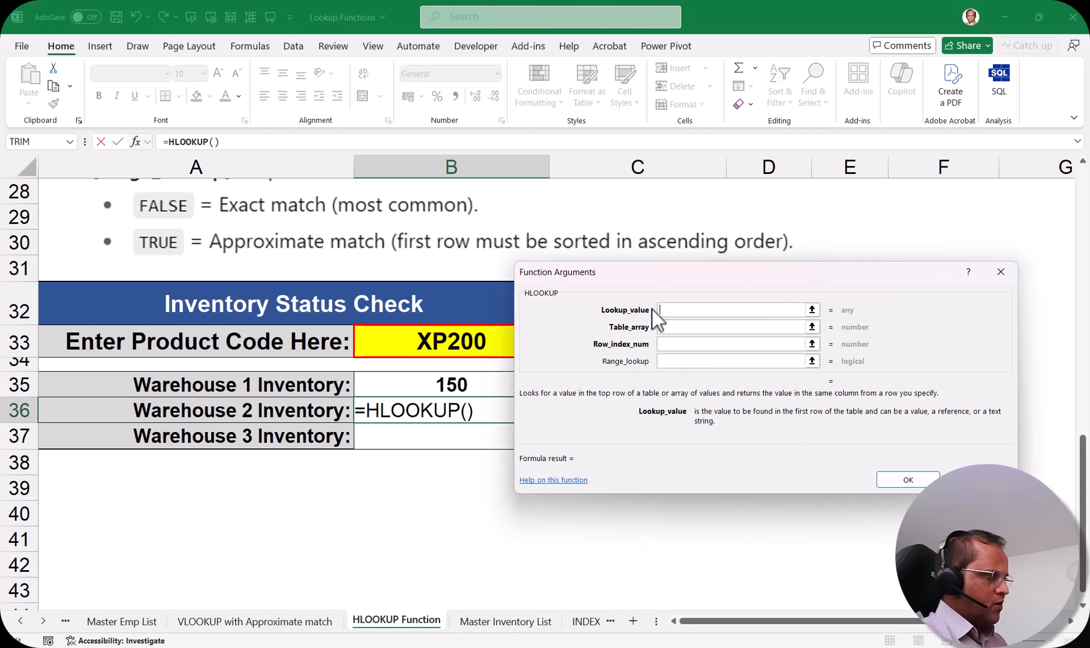
pyautogui.moveTo(689, 274); pyautogui.dragTo(739, 266)
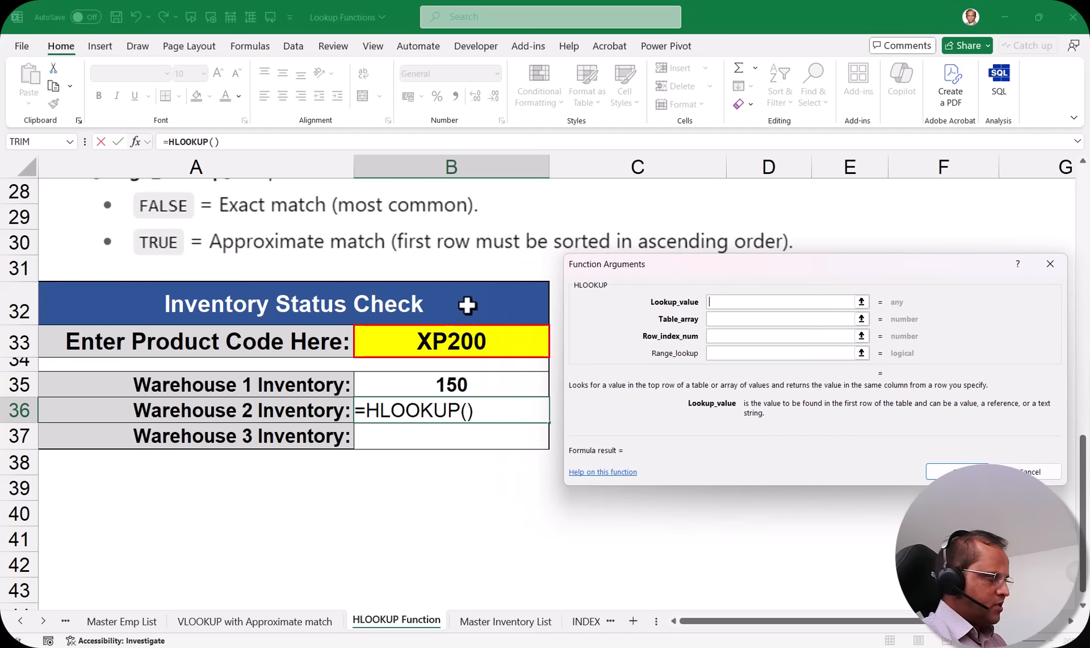
pyautogui.click(456, 339)
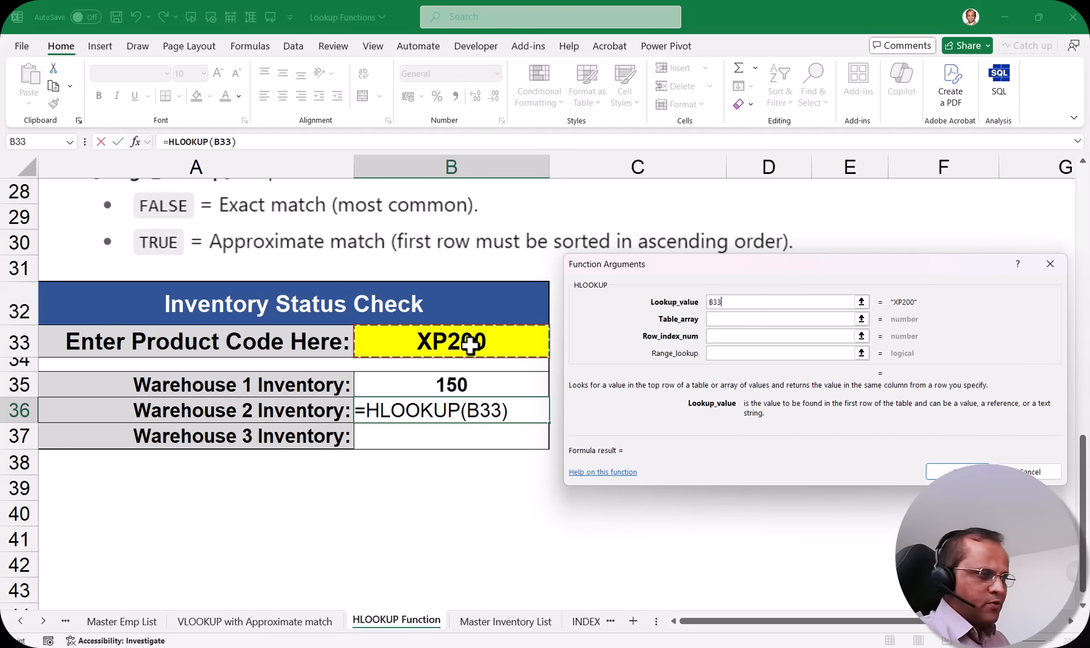
# Set the formula's table array to A2:G5 on the Master Inventory List sheet.
pyautogui.click(711, 319)
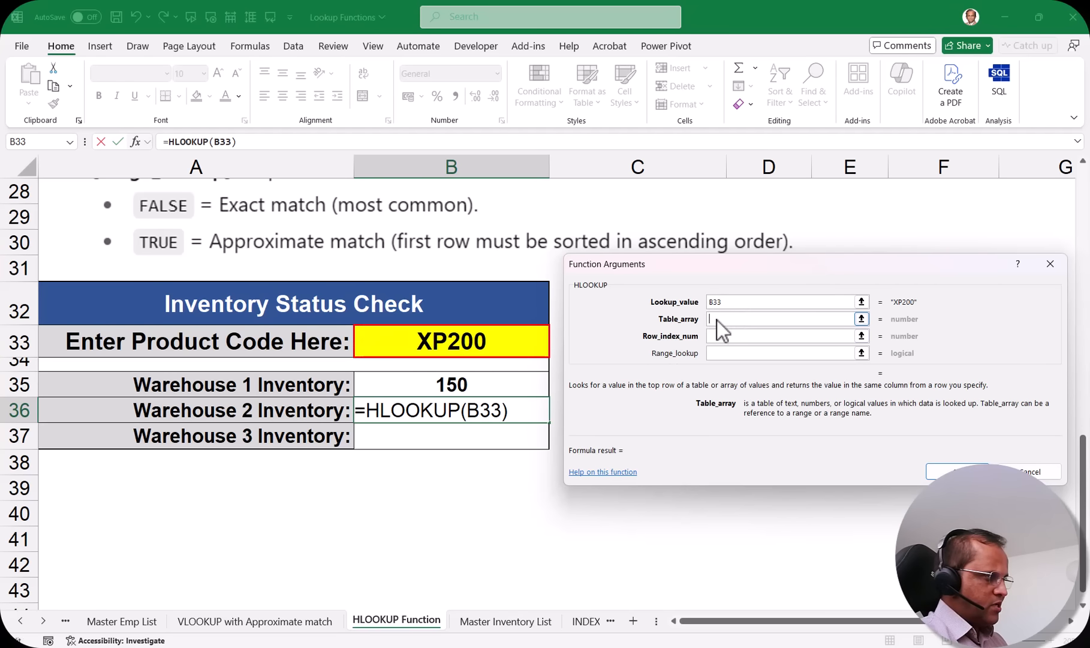
pyautogui.click(507, 621)
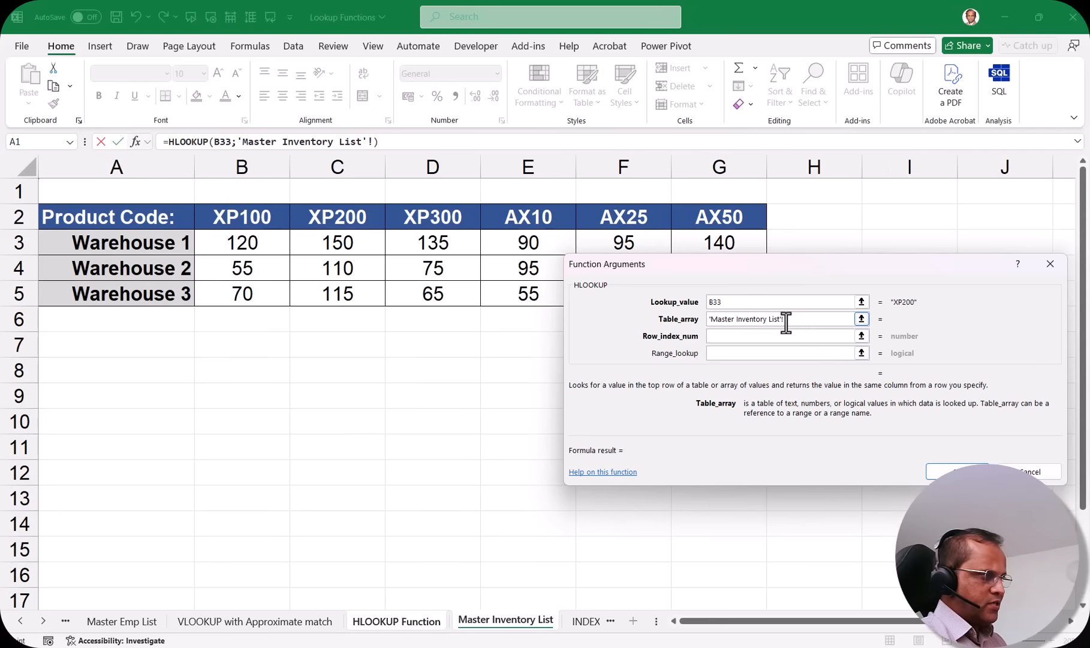
pyautogui.moveTo(806, 270); pyautogui.dragTo(809, 384)
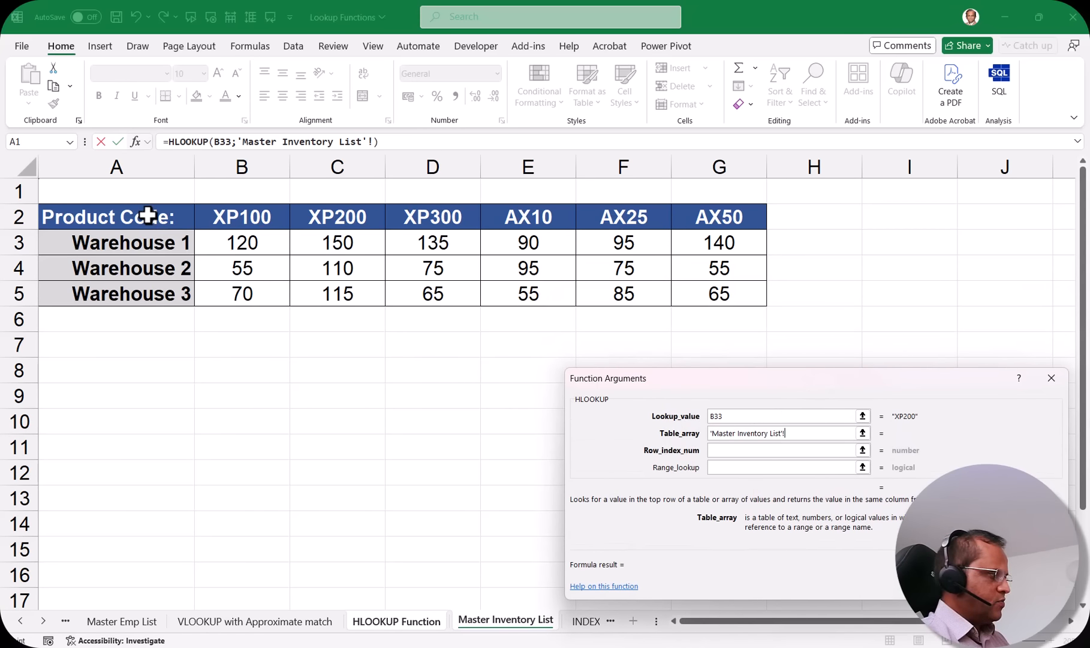
pyautogui.moveTo(151, 214); pyautogui.dragTo(718, 295)
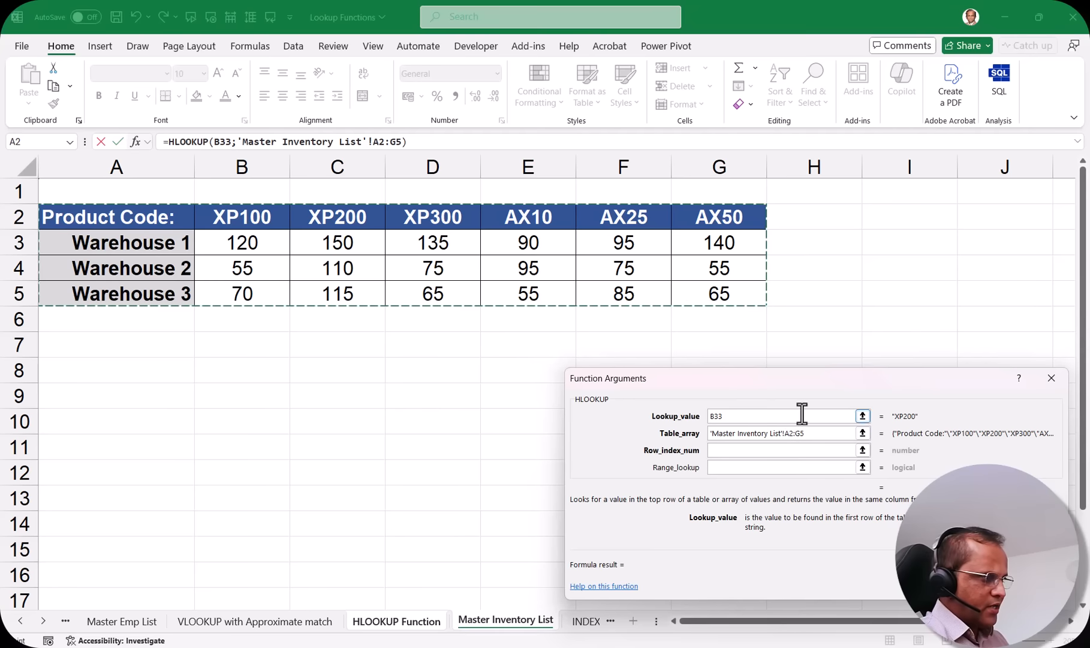
pyautogui.moveTo(806, 381); pyautogui.dragTo(725, 344)
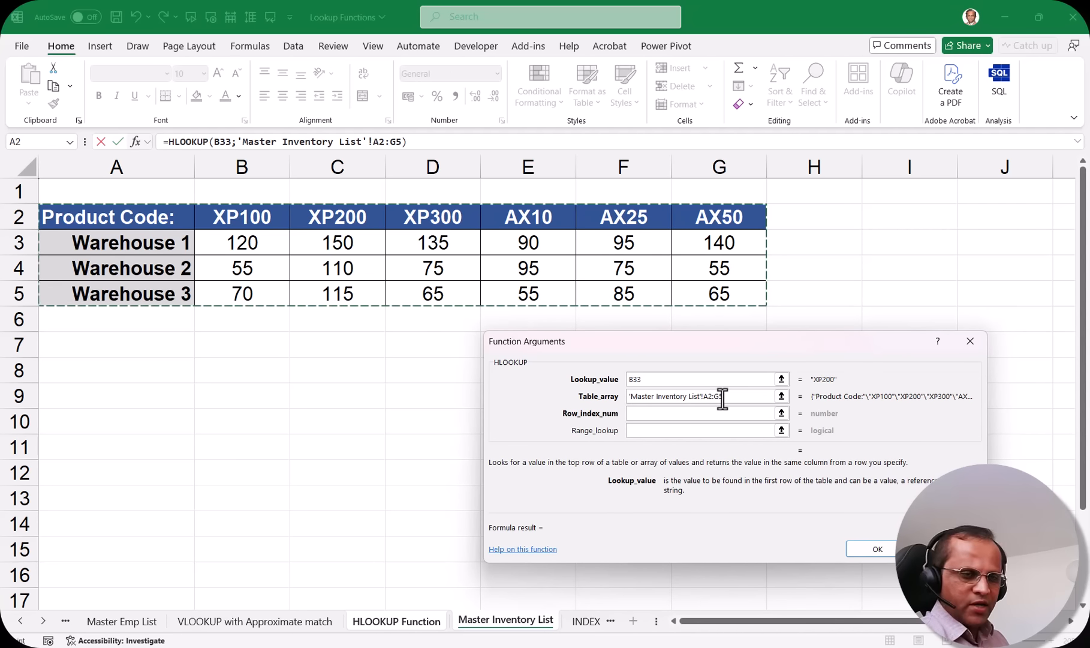
# Make the formula's table array reference absolute as $A$2:$G$5 on the Master Inventory List sheet.
pyautogui.click(708, 400)
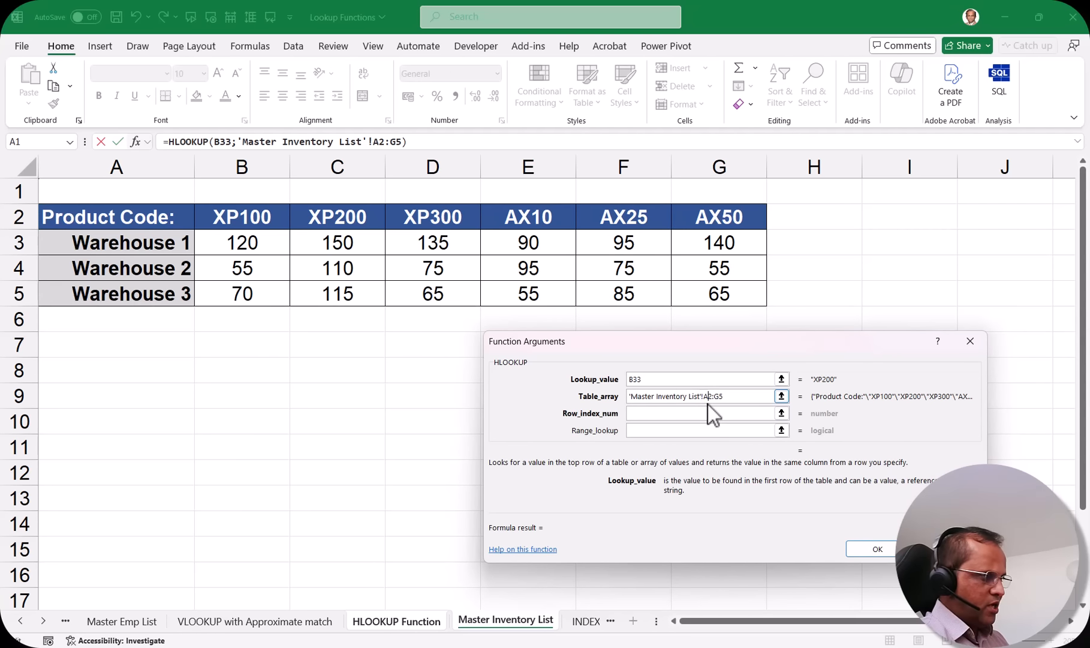
pyautogui.press('F4')
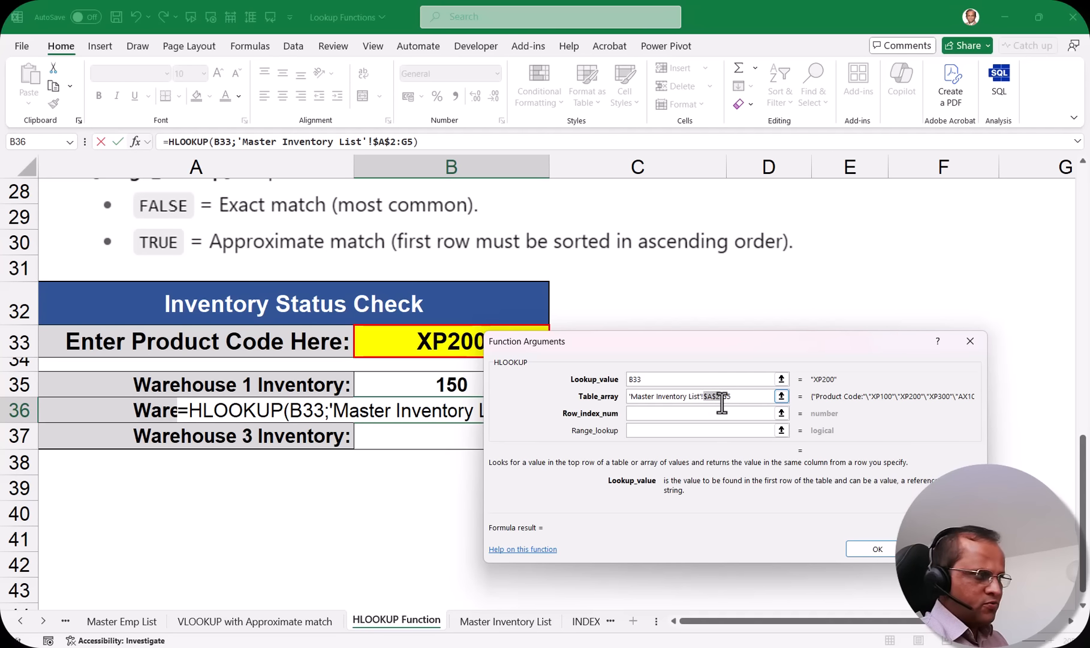
pyautogui.click(724, 399)
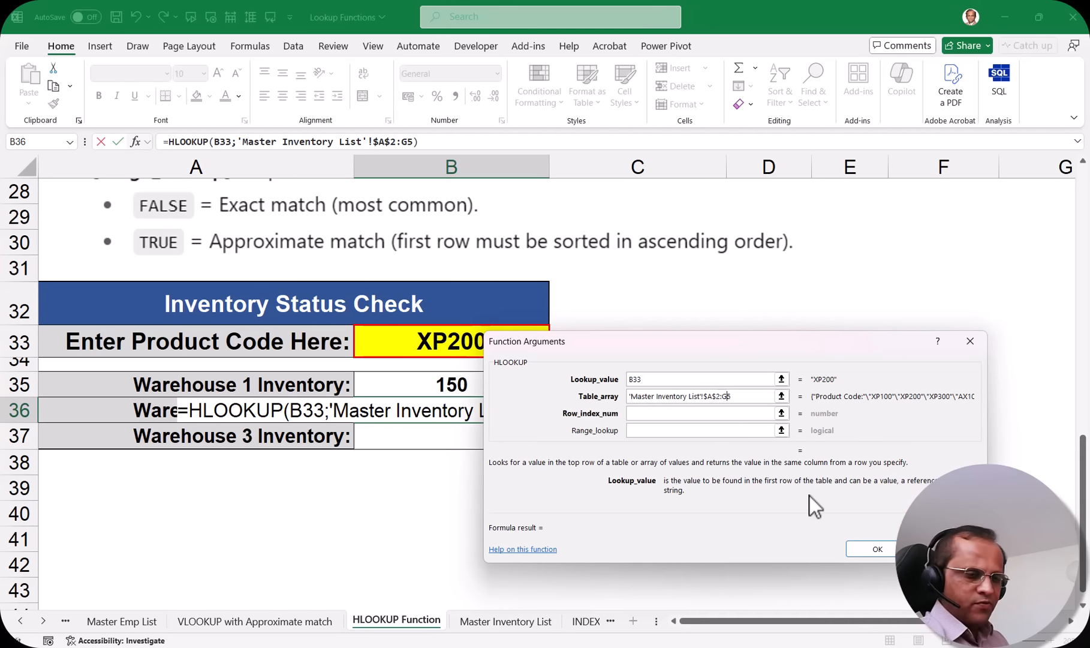
pyautogui.press('F4')
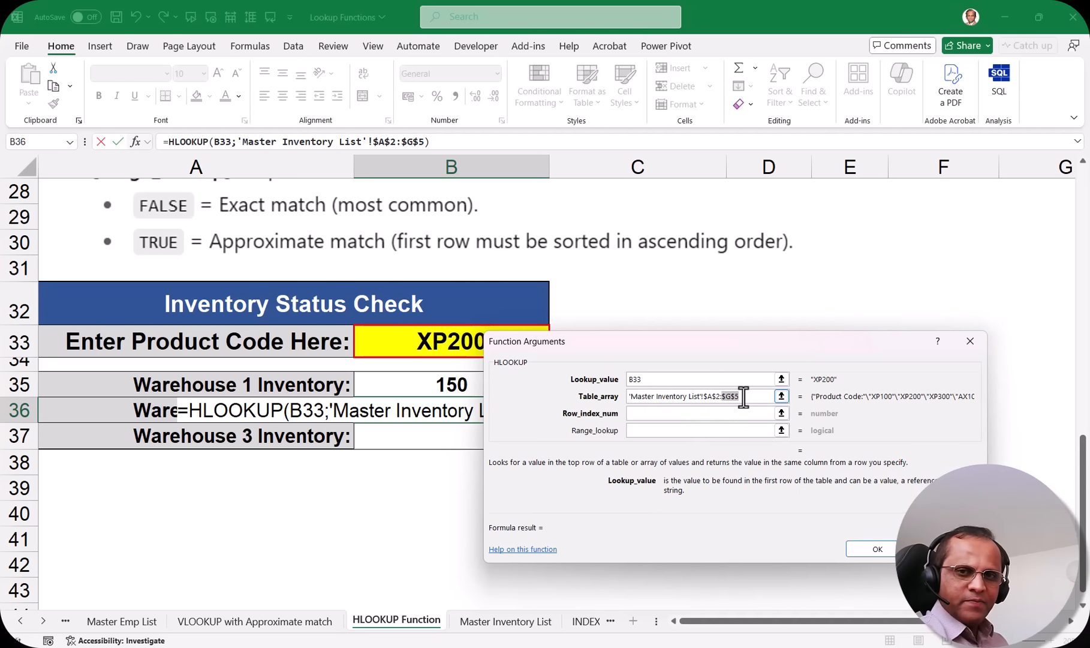
# Check the Warehouse 2 row on the Master Inventory List sheet, clear the stray sheet reference from the row index argument, and set it to 3.
pyautogui.click(641, 413)
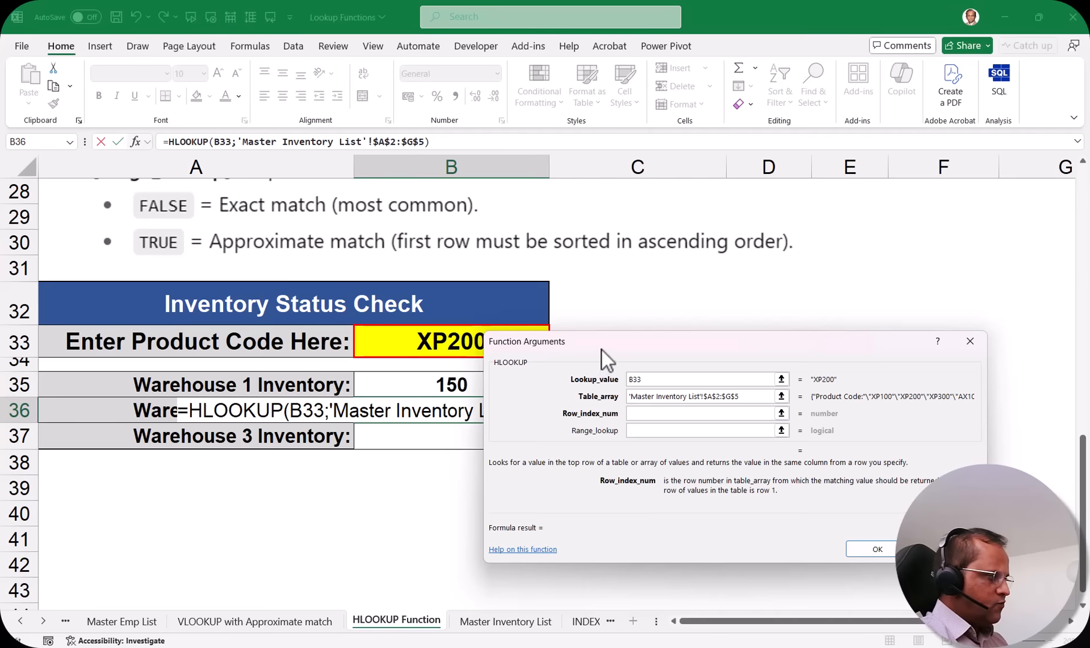
pyautogui.moveTo(601, 349); pyautogui.dragTo(722, 345)
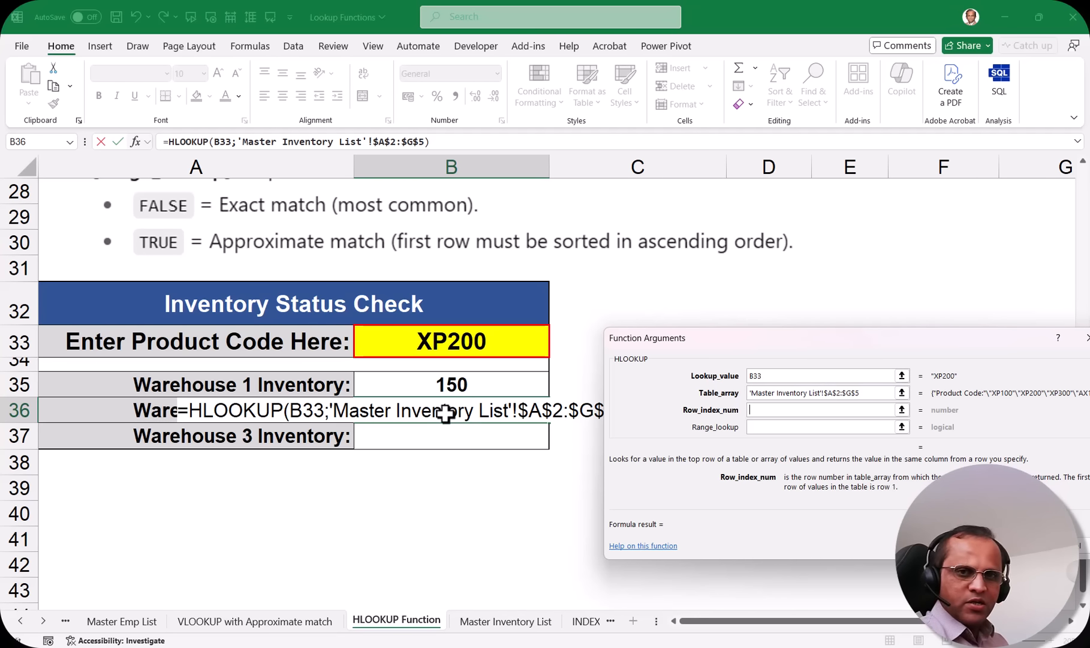
pyautogui.click(480, 627)
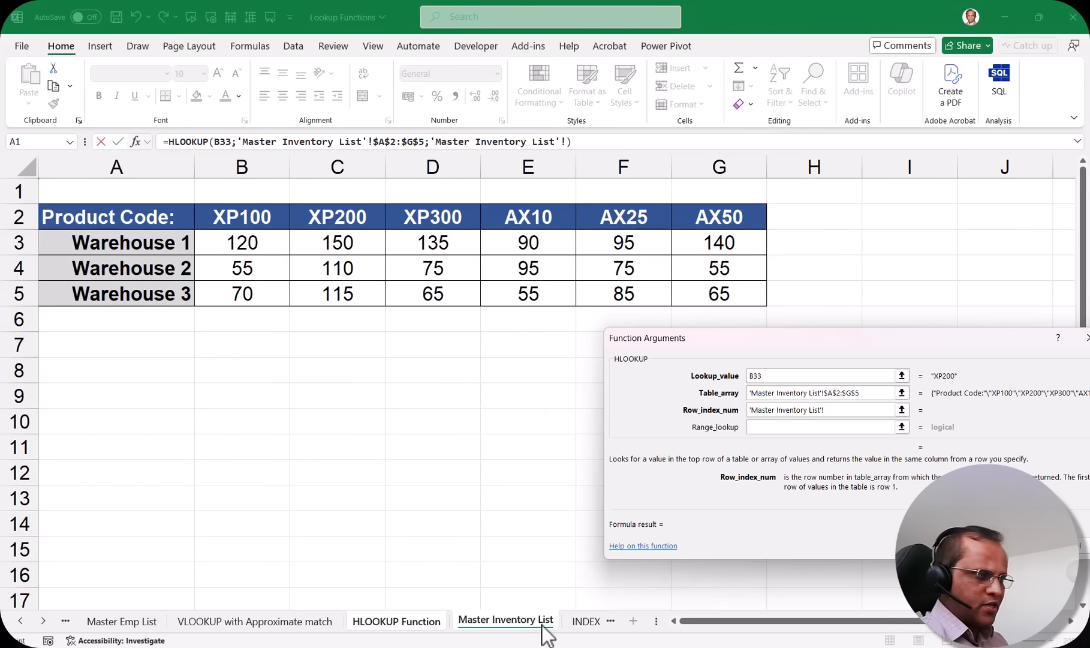
pyautogui.moveTo(847, 348); pyautogui.dragTo(644, 378)
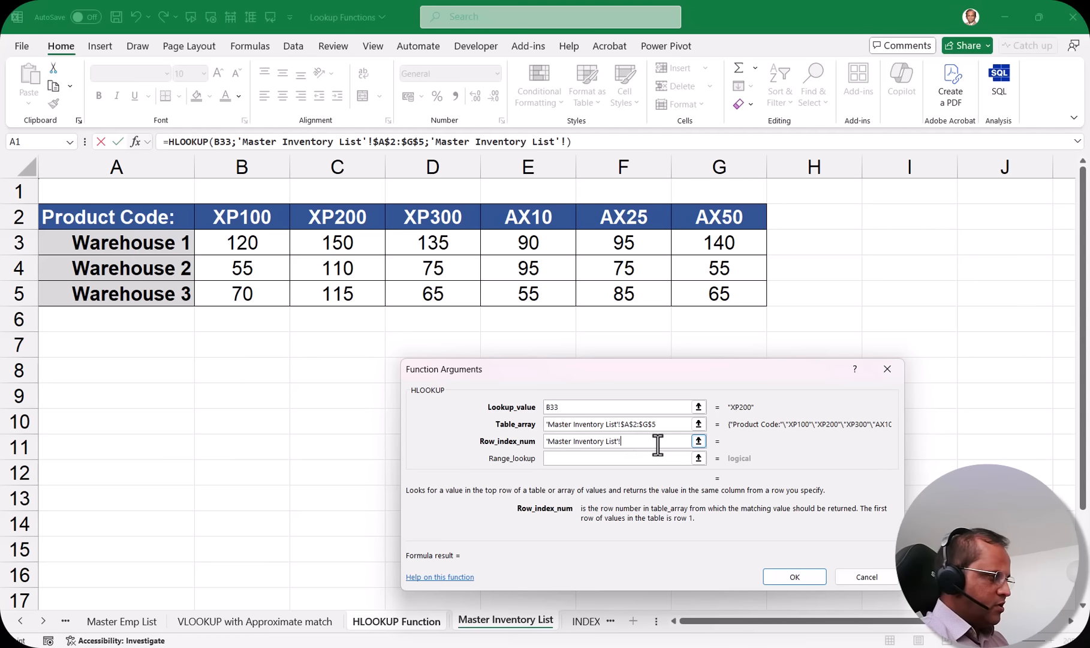
pyautogui.press('BackSpace')
pyautogui.press('BackSpace')
pyautogui.press('BackSpace')
pyautogui.press('BackSpace')
pyautogui.press('BackSpace')
pyautogui.press('BackSpace')
pyautogui.press('BackSpace')
pyautogui.press('BackSpace')
pyautogui.press('BackSpace')
pyautogui.press('BackSpace')
pyautogui.press('BackSpace')
pyautogui.press('BackSpace')
pyautogui.press('BackSpace')
pyautogui.press('BackSpace')
pyautogui.press('BackSpace')
pyautogui.press('BackSpace')
pyautogui.press('BackSpace')
pyautogui.press('BackSpace')
pyautogui.press('BackSpace')
pyautogui.press('BackSpace')
pyautogui.press('BackSpace')
pyautogui.press('BackSpace')
pyautogui.press('BackSpace')
pyautogui.press('BackSpace')
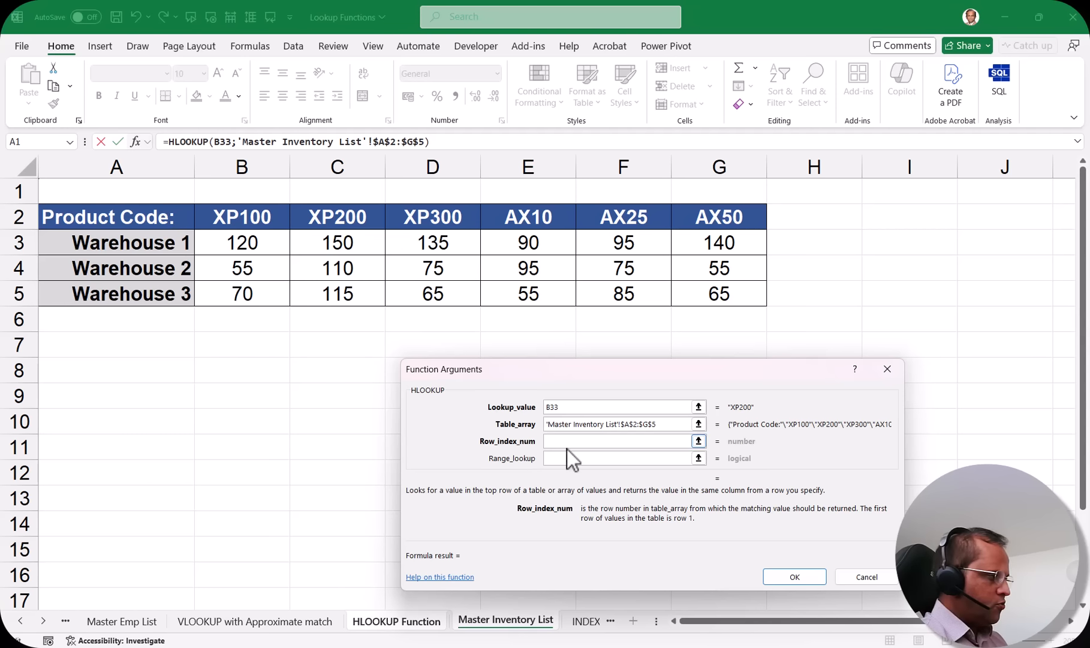
pyautogui.write('3')
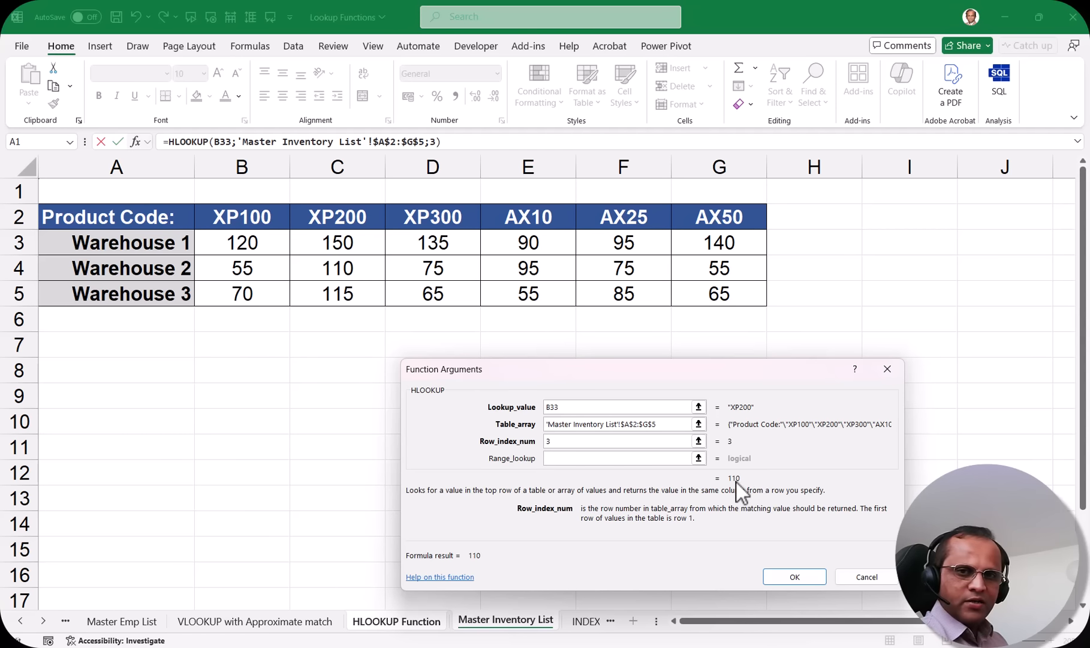
# Set the range lookup argument to false for an exact match and complete the HLOOKUP formula in B36.
pyautogui.click(579, 459)
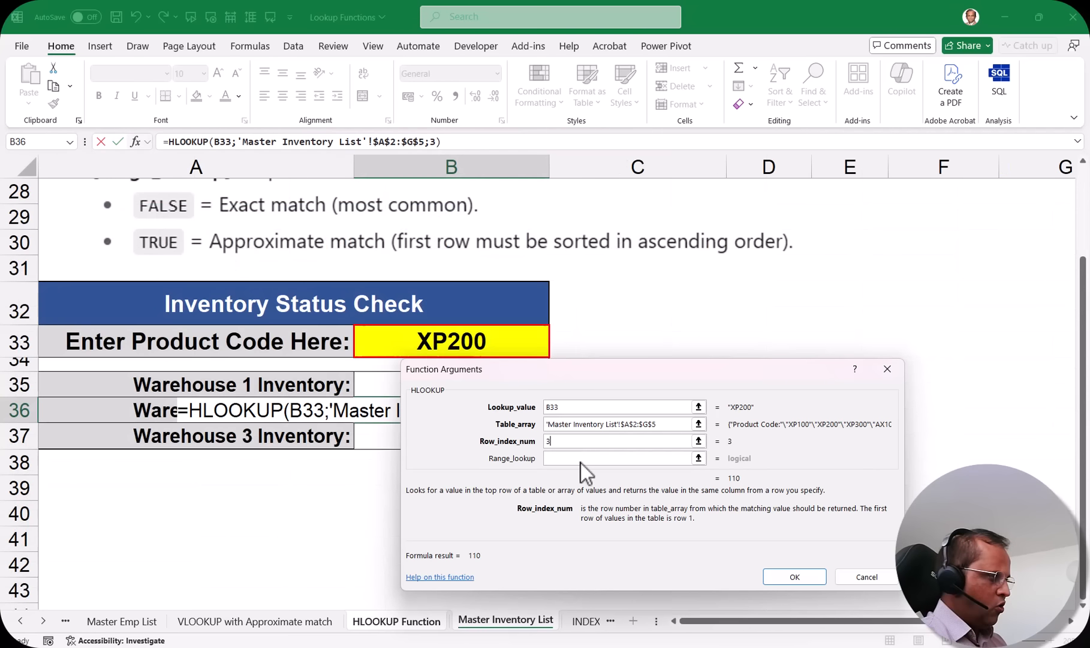
pyautogui.write('false')
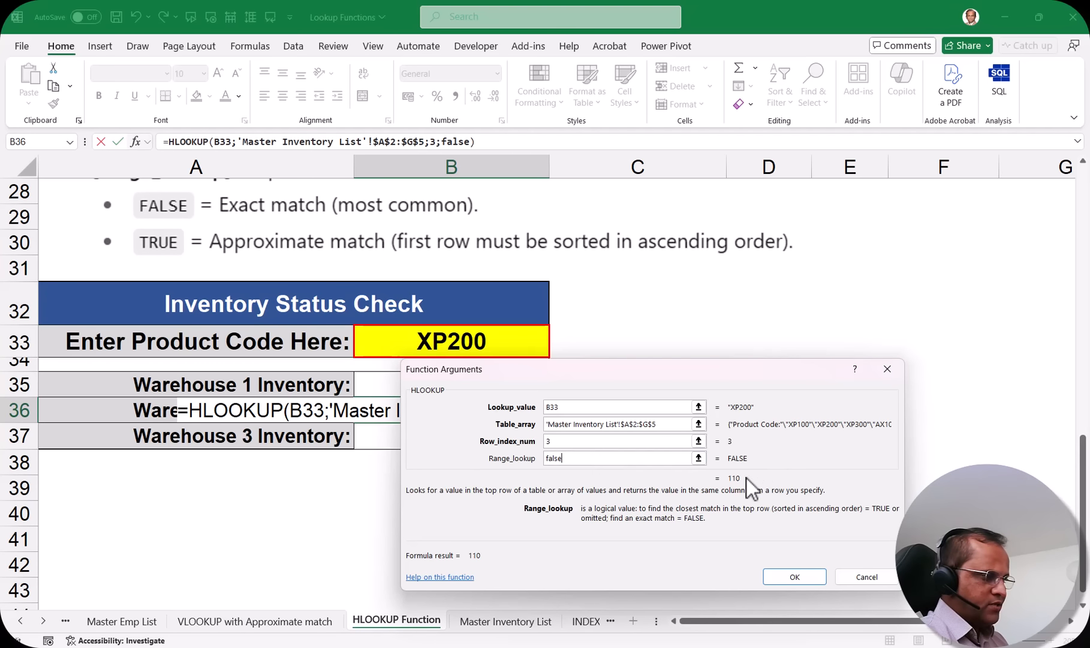
pyautogui.click(795, 575)
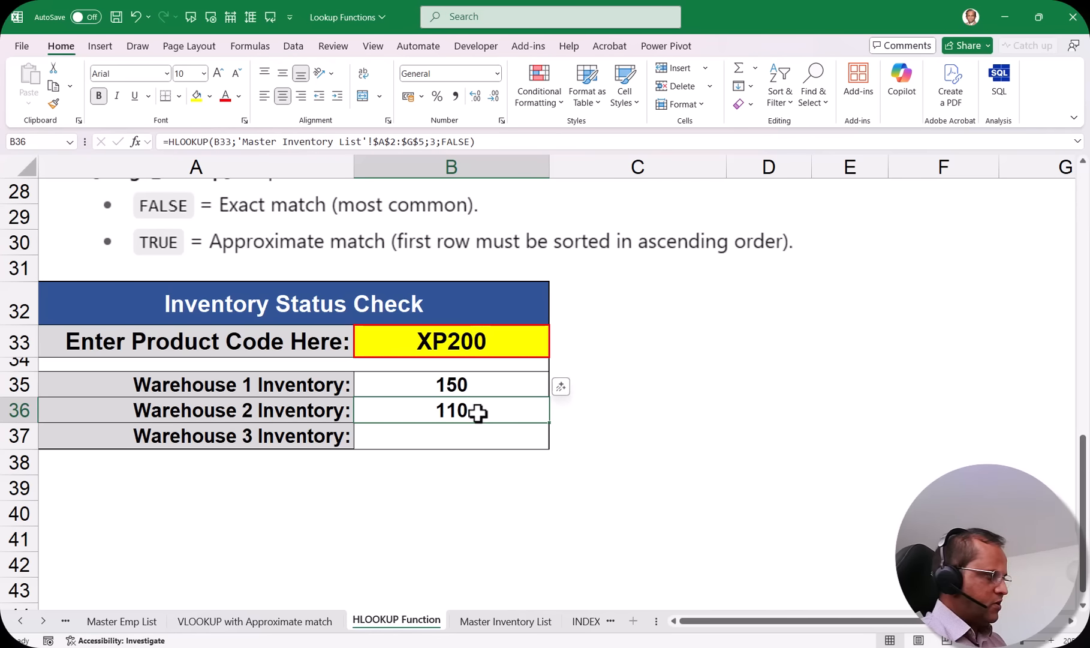
# Check the B36 result against the XP200 quantity for Warehouse 2 on the Master Inventory List sheet.
pyautogui.click(489, 622)
pyautogui.click(336, 218)
pyautogui.click(336, 271)
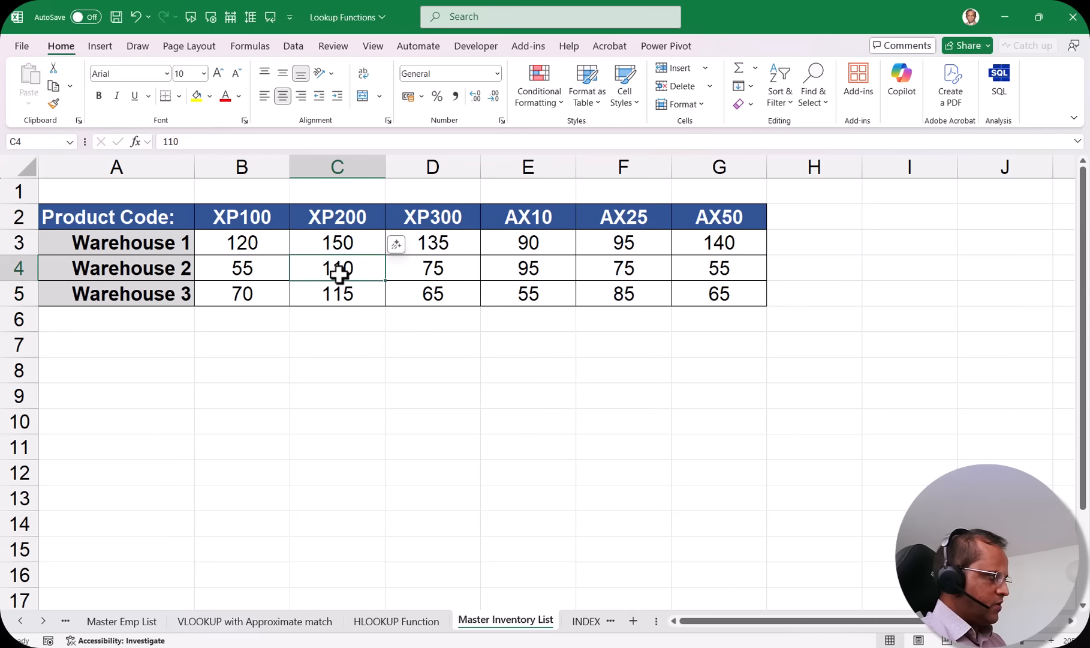
pyautogui.hotkey('ctrl', 'pageup')
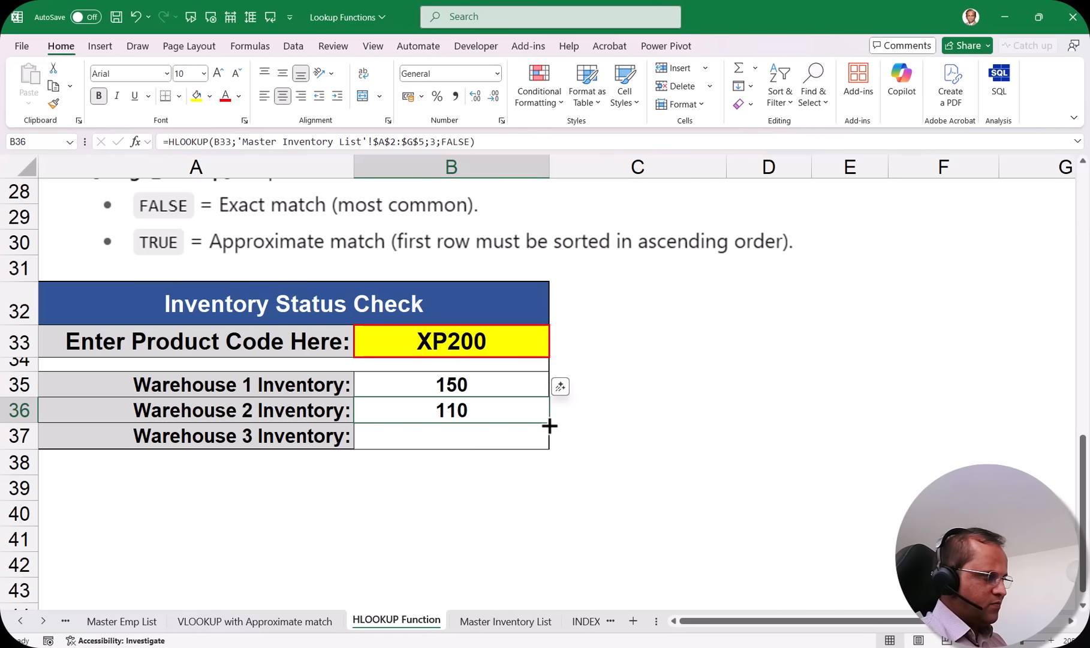
# Try filling the B36 formula down to B37, inspect the copied formula's arguments, and clear B37.
pyautogui.moveTo(549, 423); pyautogui.dragTo(549, 450)
pyautogui.click(487, 438)
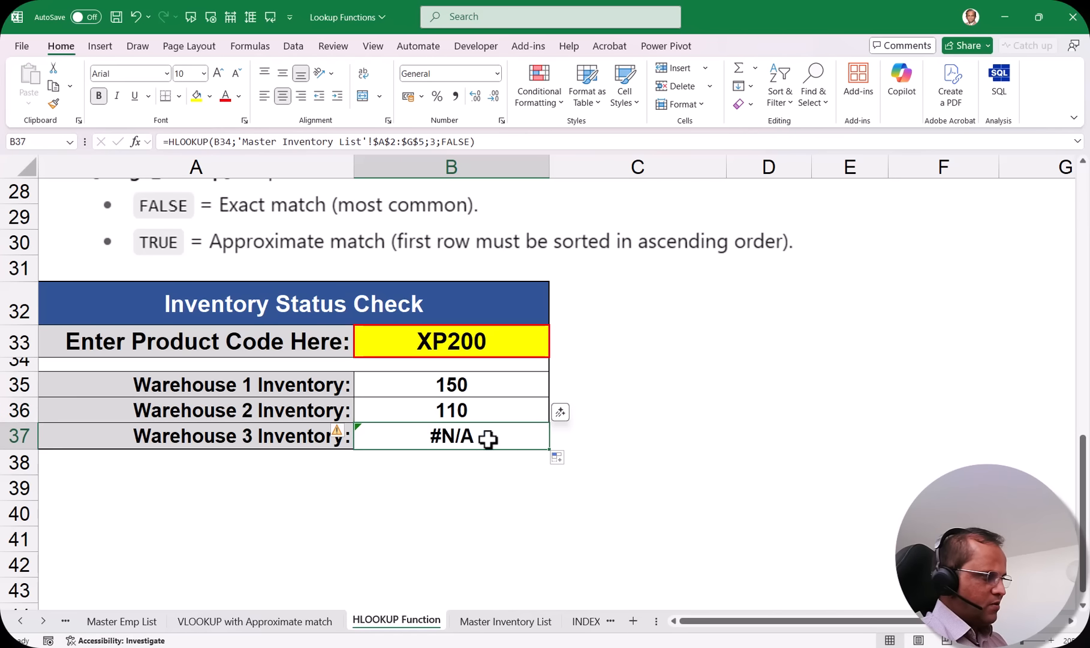
pyautogui.doubleClick(453, 436)
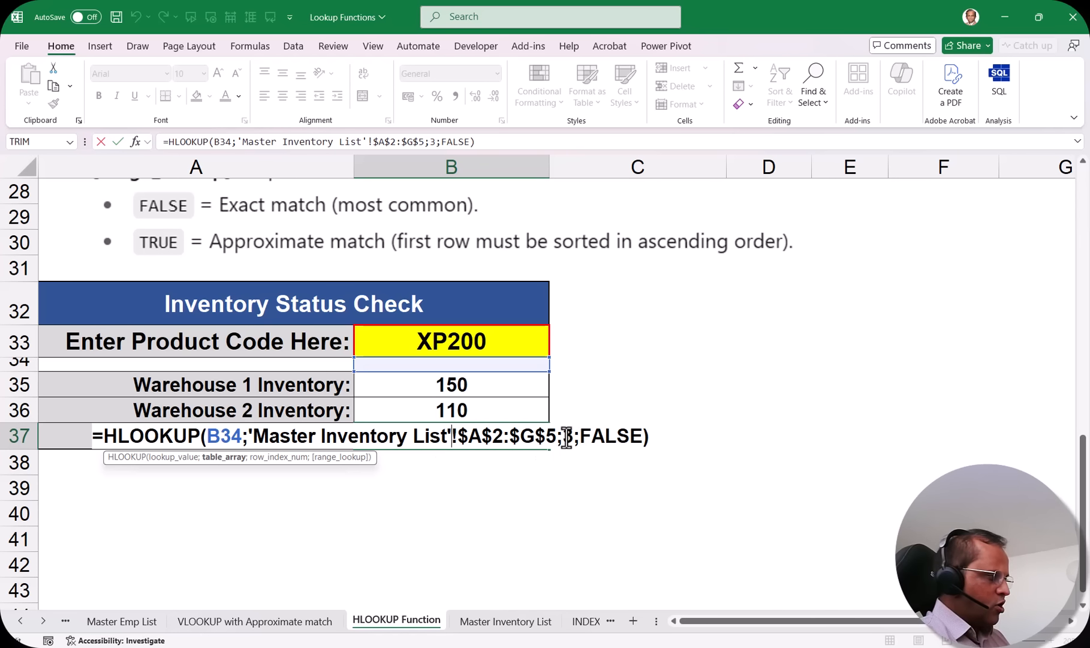
pyautogui.press('Return')
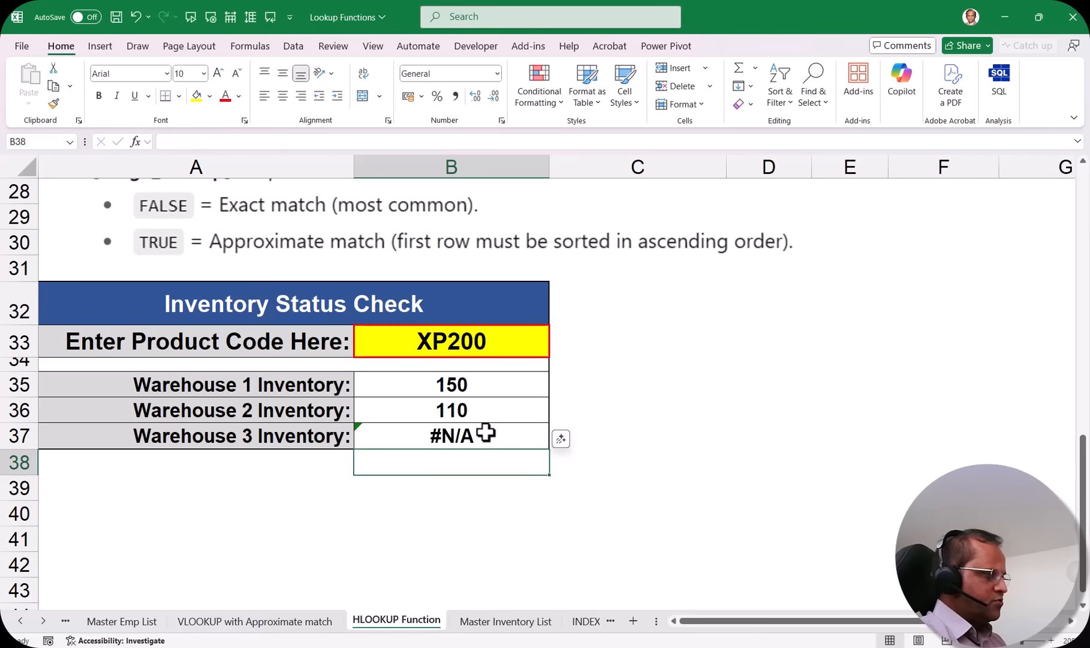
pyautogui.click(460, 436)
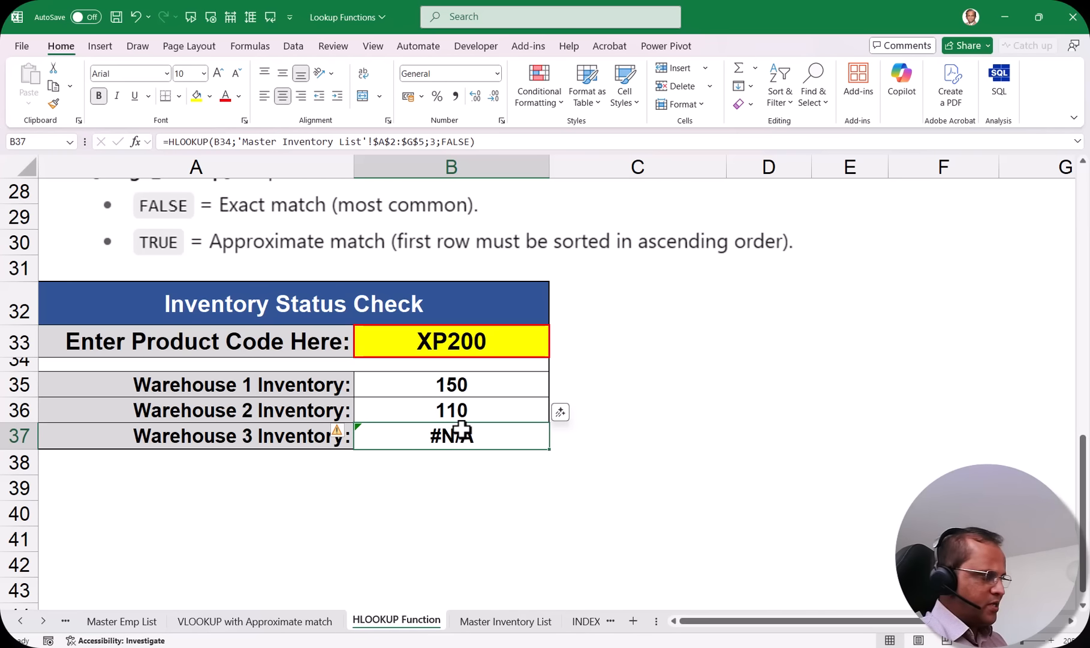
pyautogui.press('Delete')
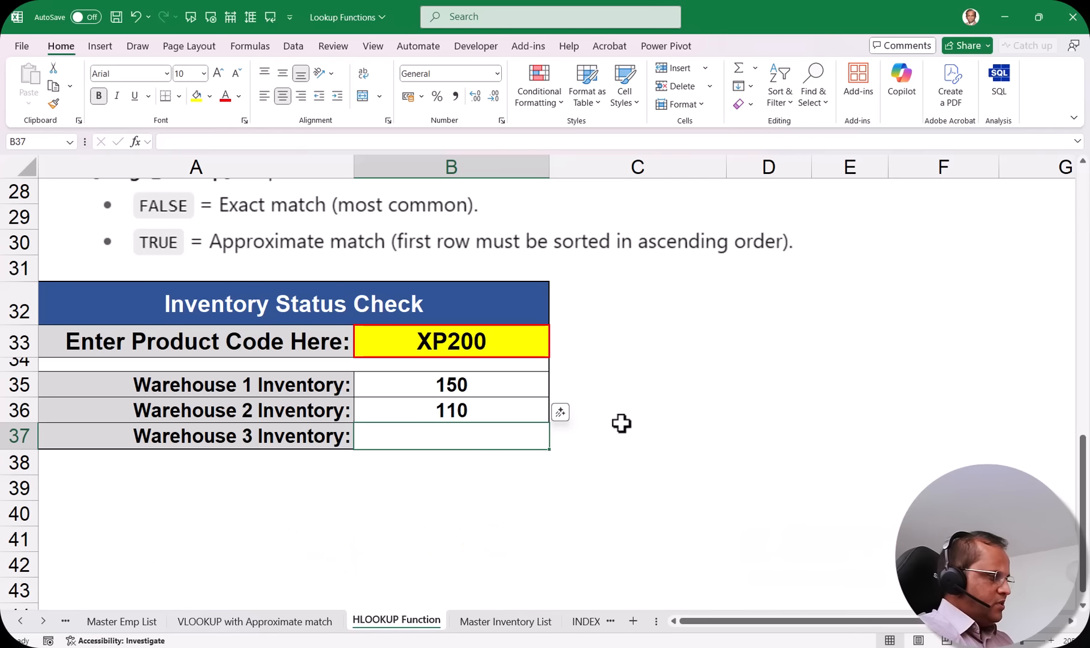
# Compare the table layouts on the Master Inventory List and Master Emp List sheets and review the VLOOKUP Function and VLOOKUP function Rules sheets.
pyautogui.click(507, 621)
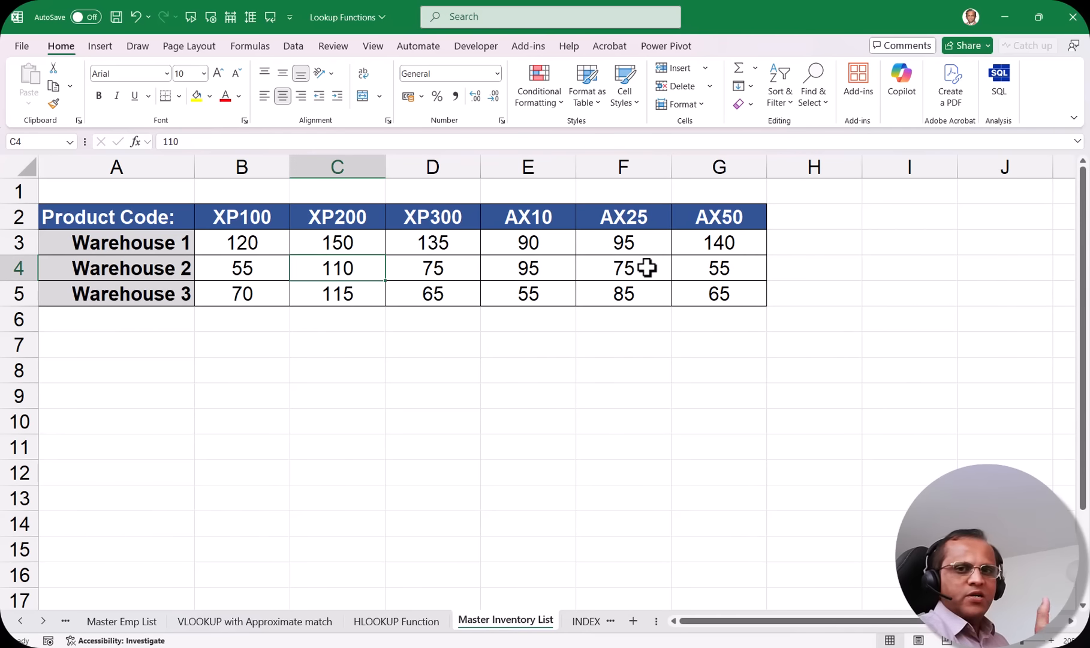
pyautogui.click(122, 620)
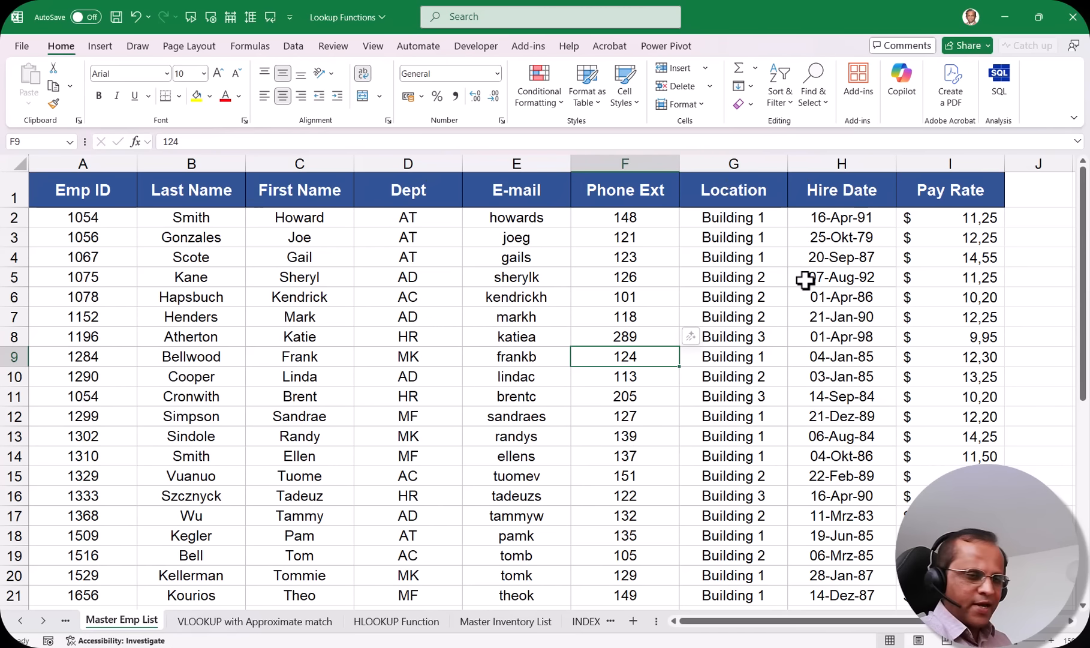
pyautogui.click(506, 621)
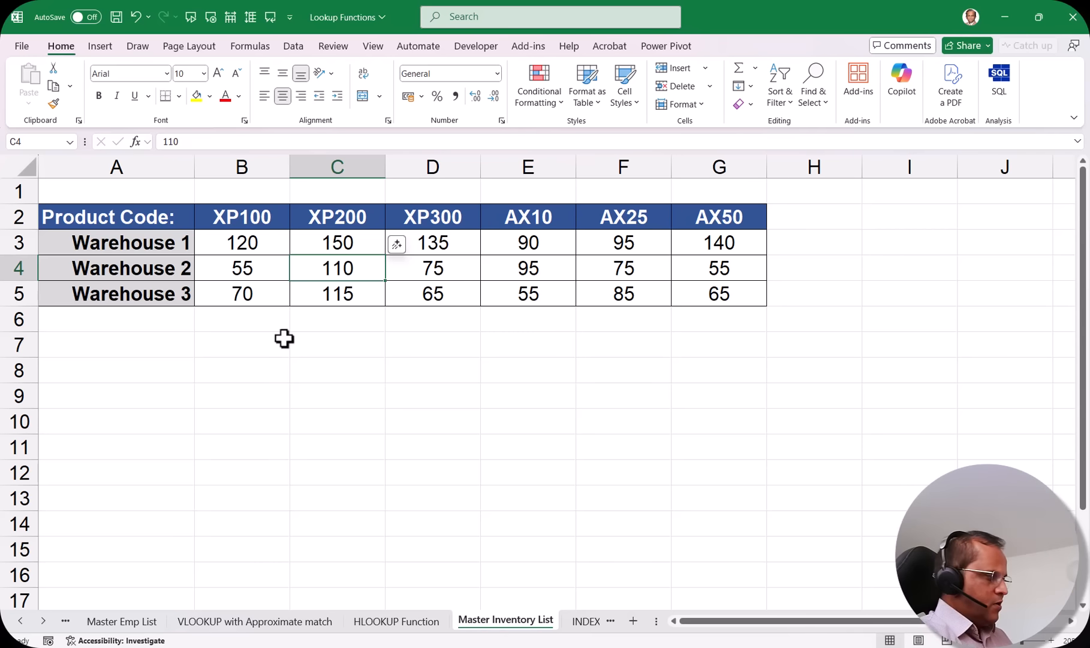
pyautogui.click(123, 623)
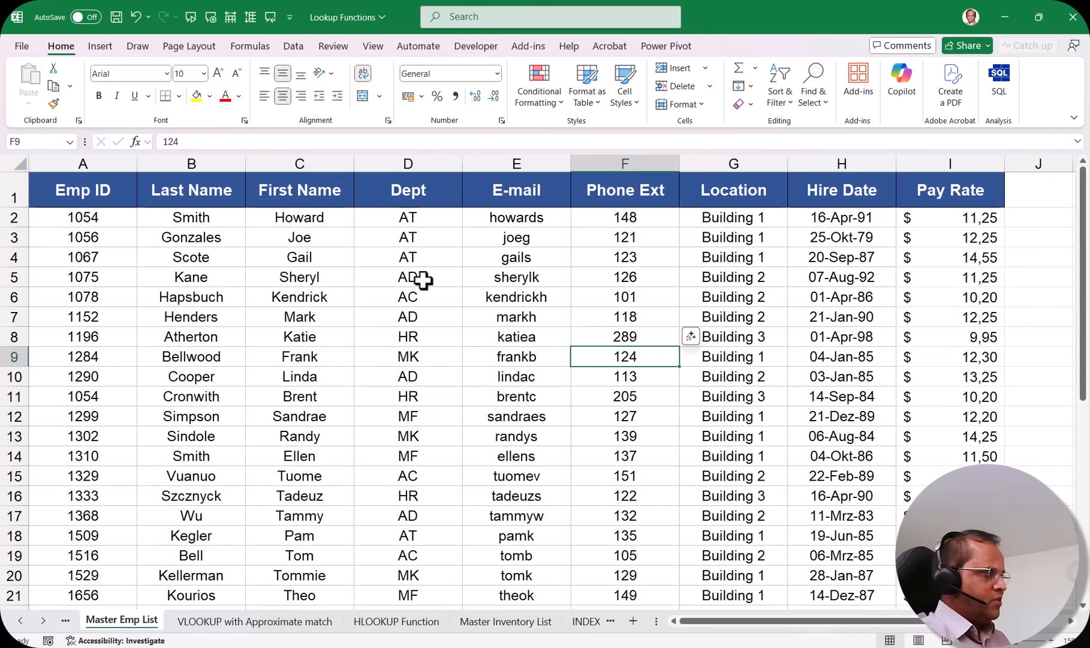
pyautogui.click(391, 621)
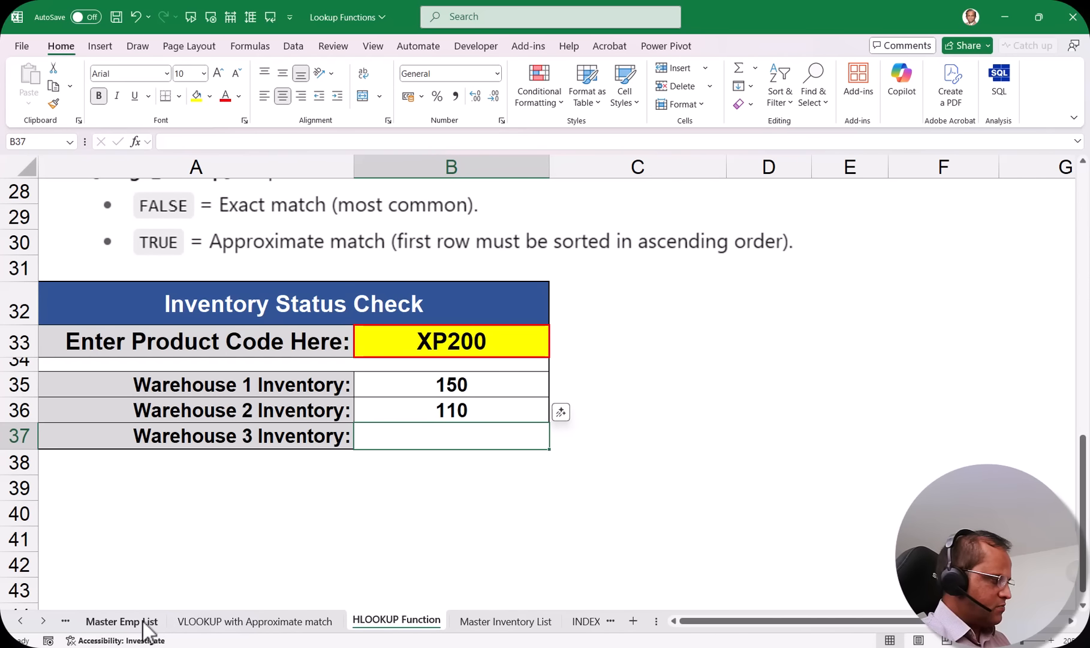
pyautogui.click(24, 621)
pyautogui.click(143, 623)
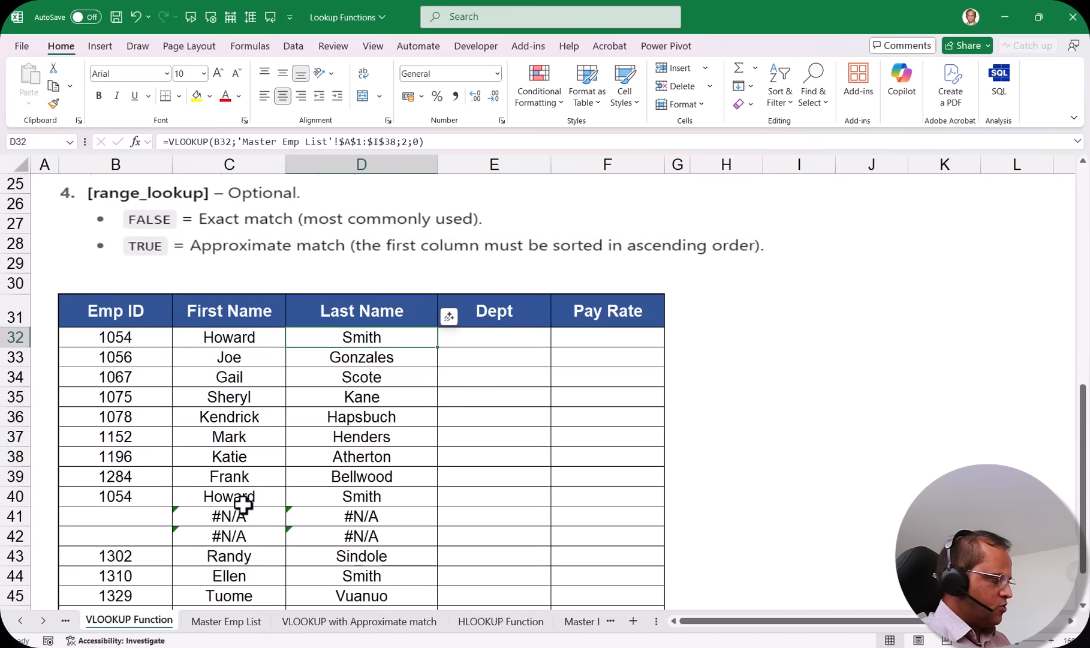
pyautogui.click(22, 621)
pyautogui.click(142, 619)
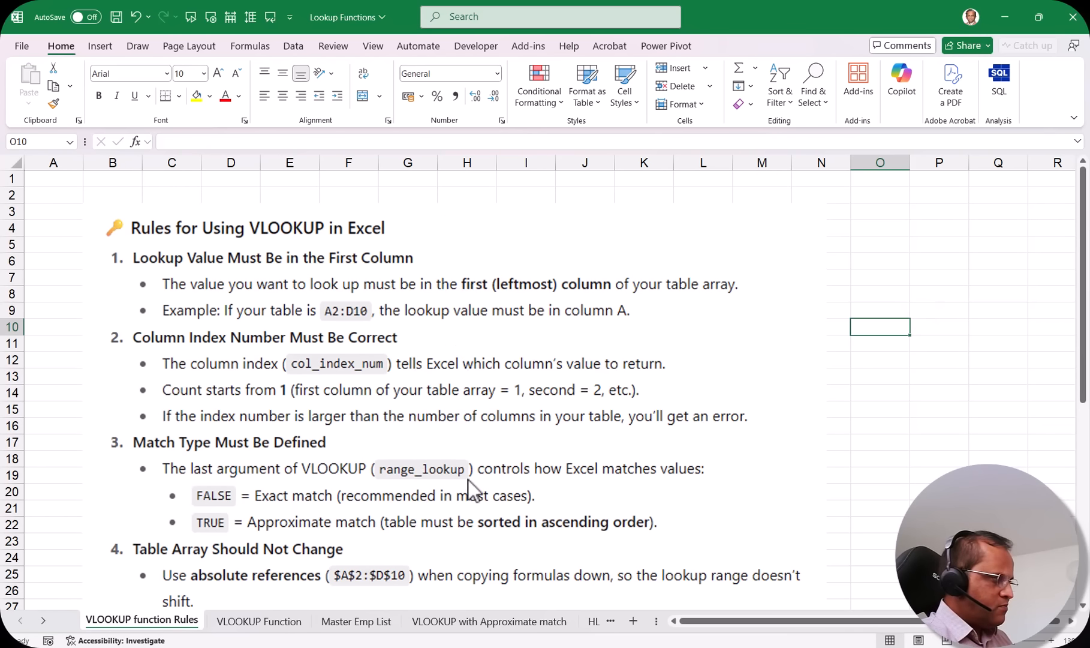
pyautogui.click(594, 621)
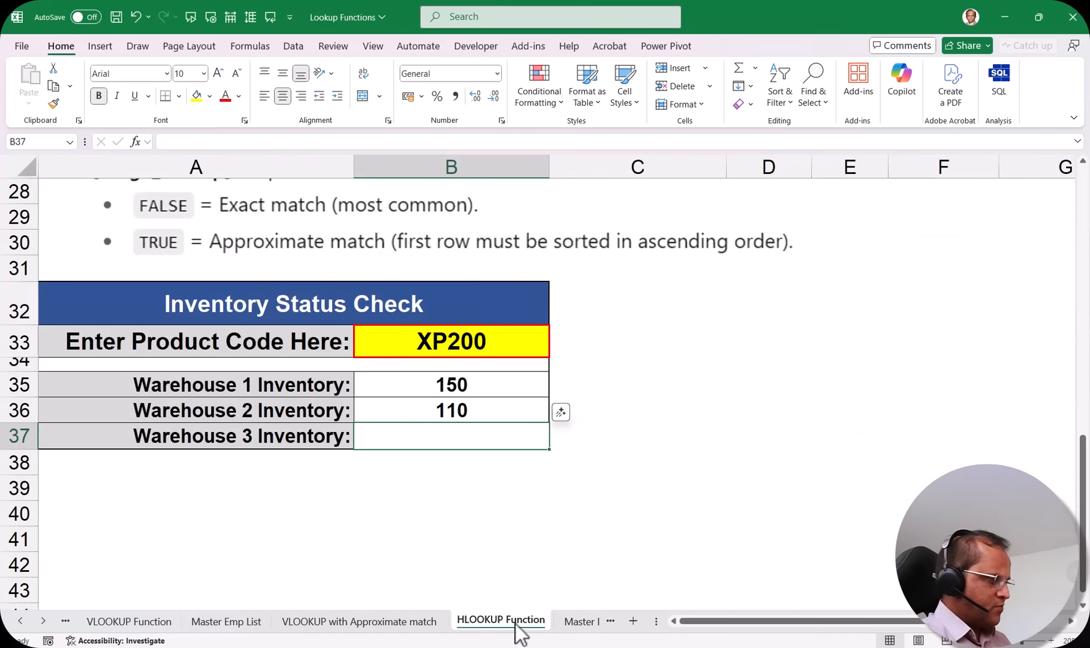
# Move the Product Code header row on the Master Inventory List sheet below the Warehouse 1 row by inserting the cut row above row 4.
pyautogui.click(578, 621)
pyautogui.click(19, 216)
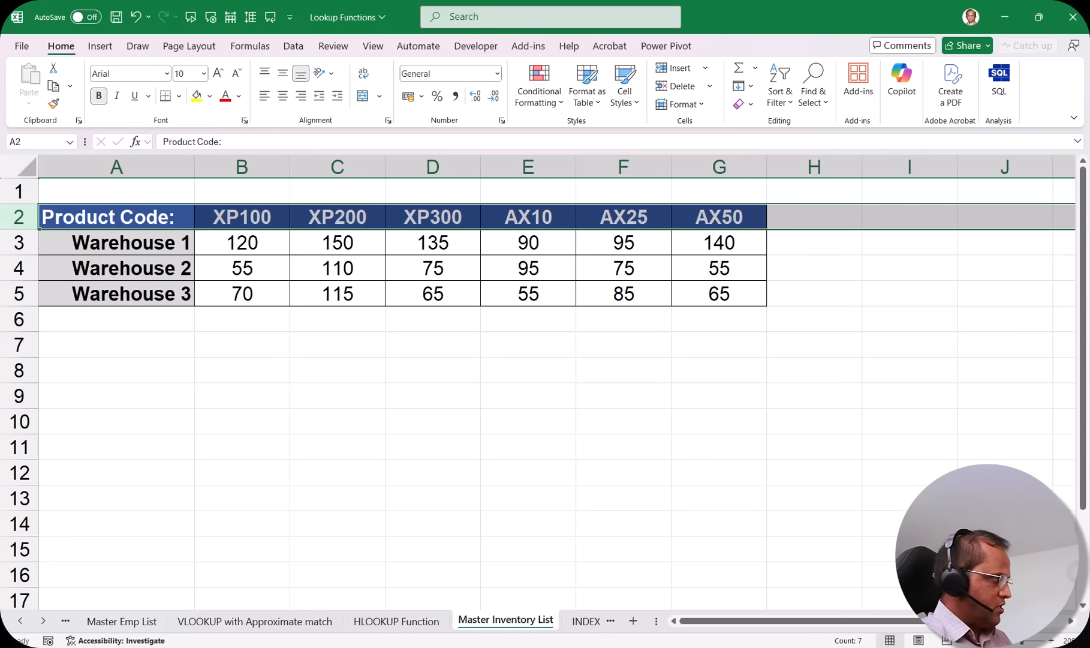
pyautogui.rightClick(22, 218)
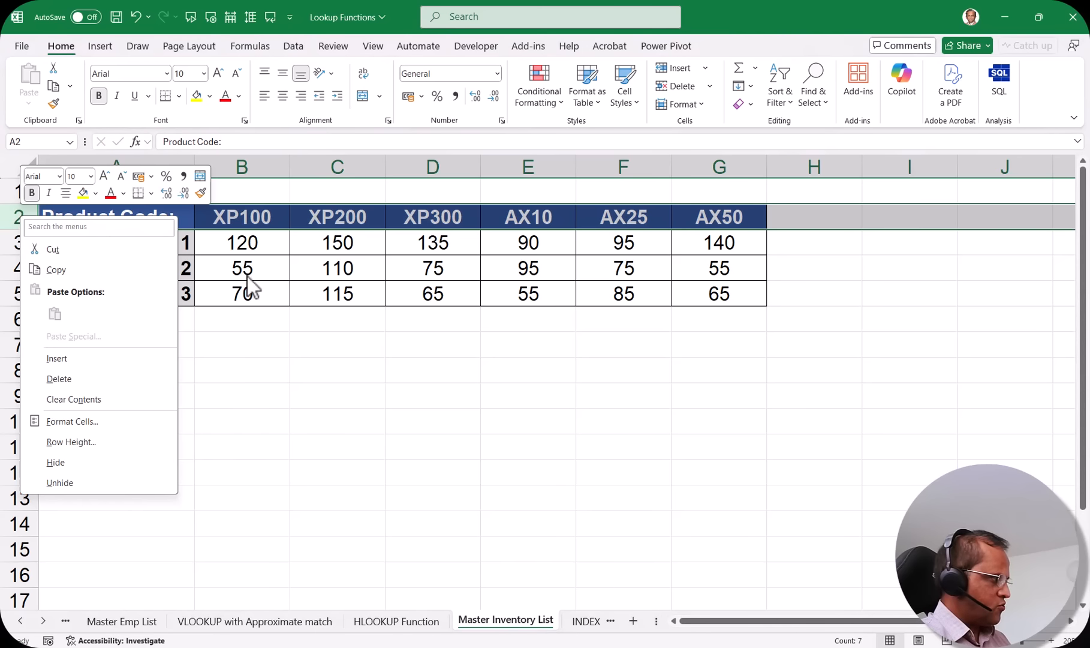
pyautogui.click(60, 250)
pyautogui.click(24, 268)
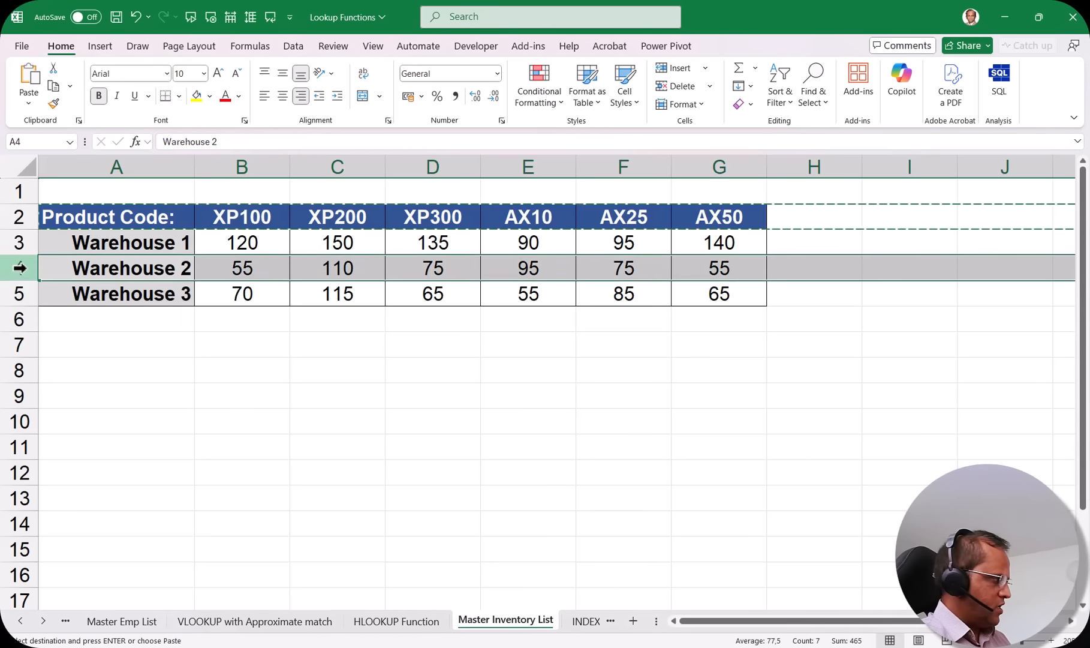
pyautogui.rightClick(27, 269)
pyautogui.click(82, 410)
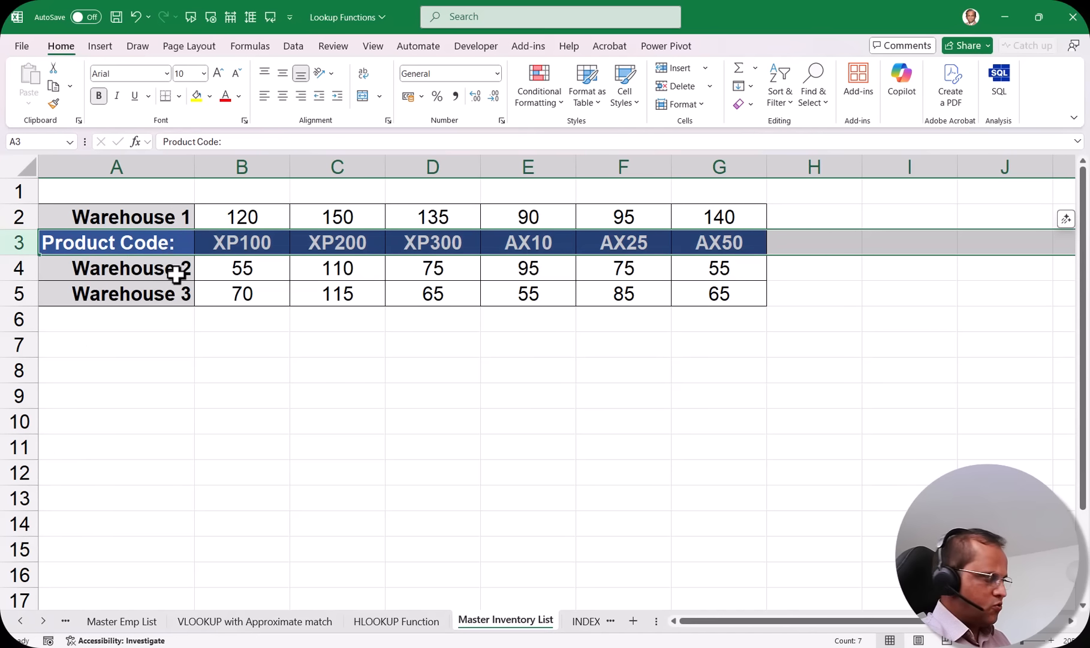
# Check the Warehouse 1 and 2 results in B35:B36 on the HLOOKUP Function sheet and undo the header row move on Master Inventory List.
pyautogui.click(369, 622)
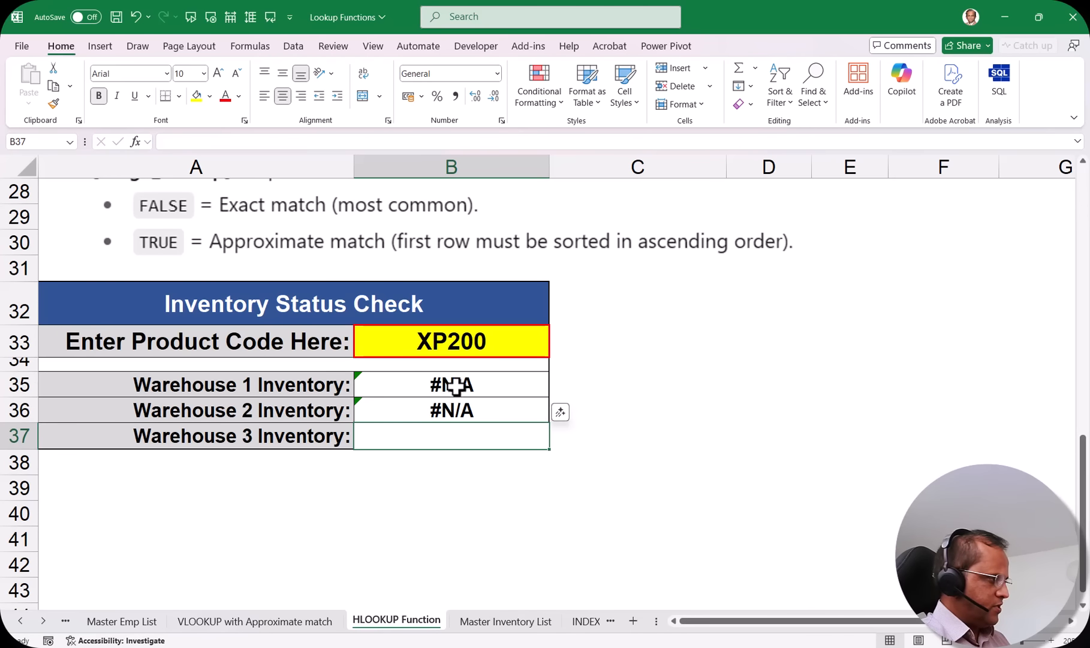
pyautogui.moveTo(456, 386); pyautogui.dragTo(456, 408)
pyautogui.hotkey('ctrl', 'pagedown')
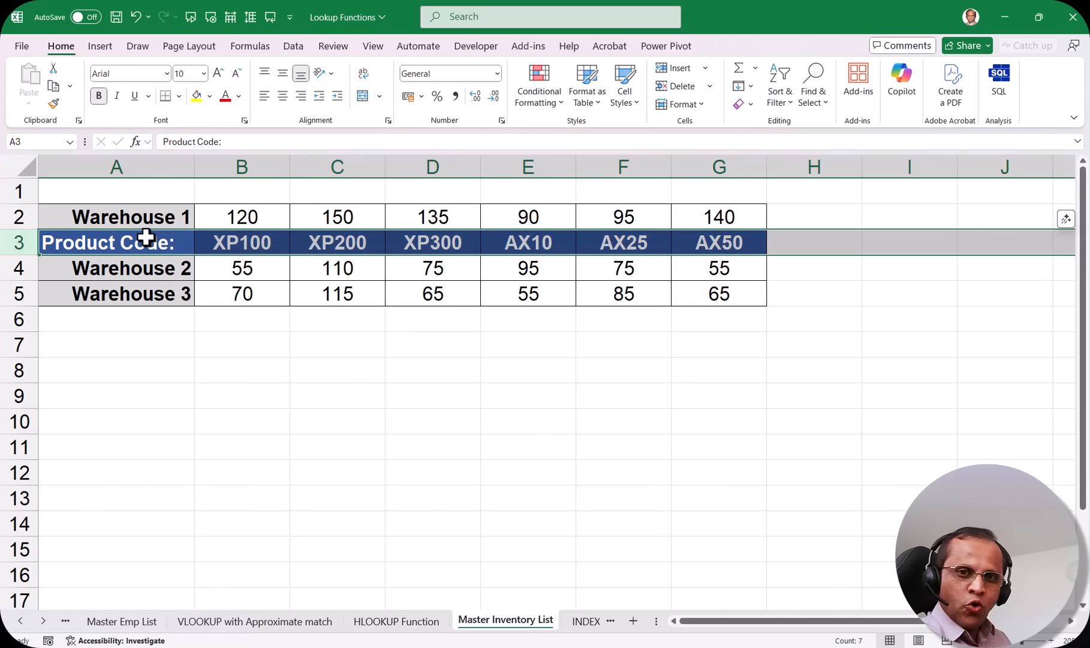
pyautogui.click(137, 19)
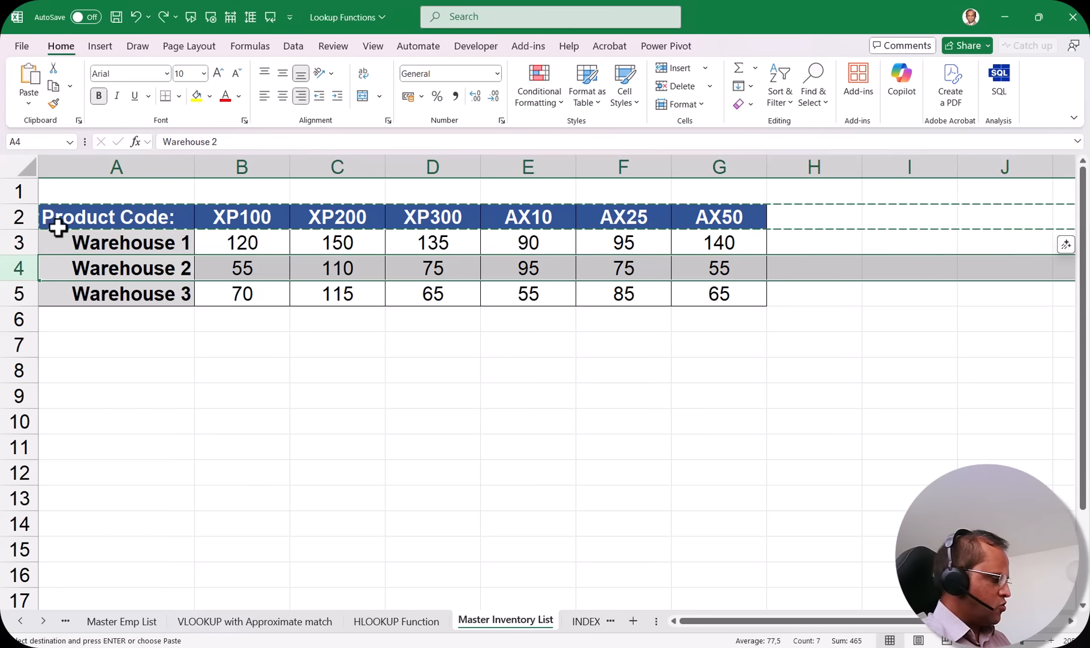
pyautogui.press('Escape')
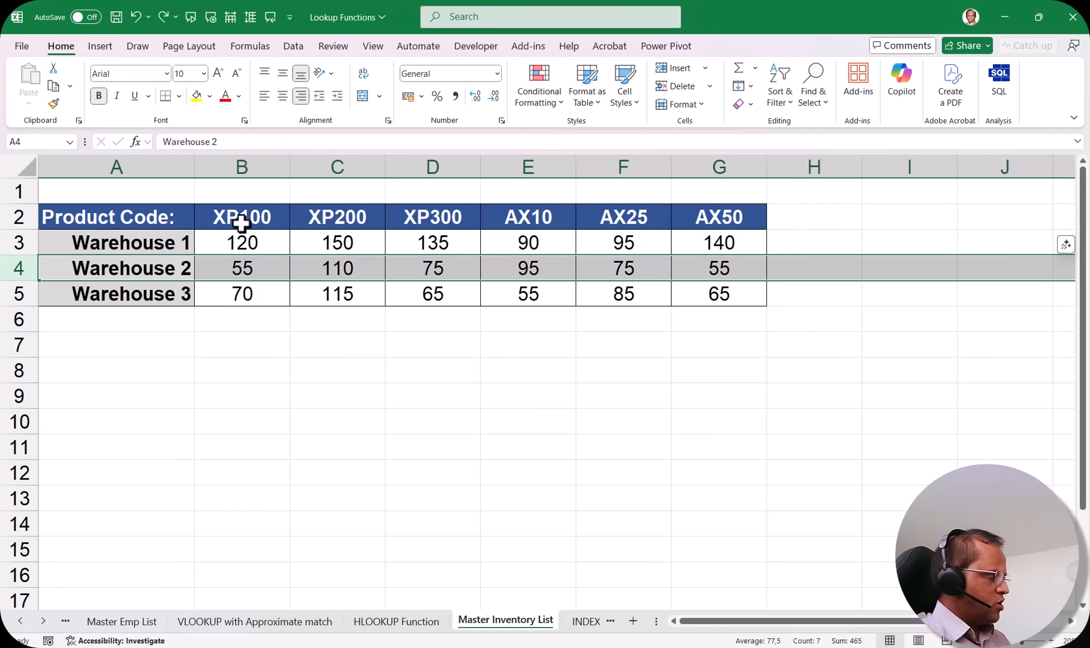